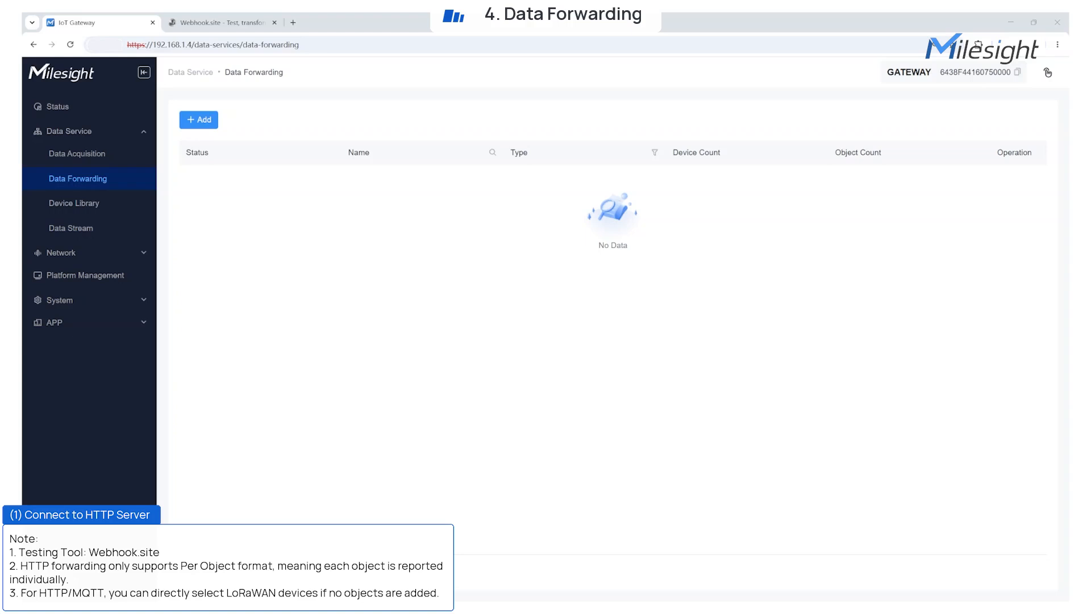
Add an HTTP forwarding service named HTTP-Webhook-Test, described 'Test HTTP forwarding to webhook.site'.
mouse_move(205, 123)
click(196, 144)
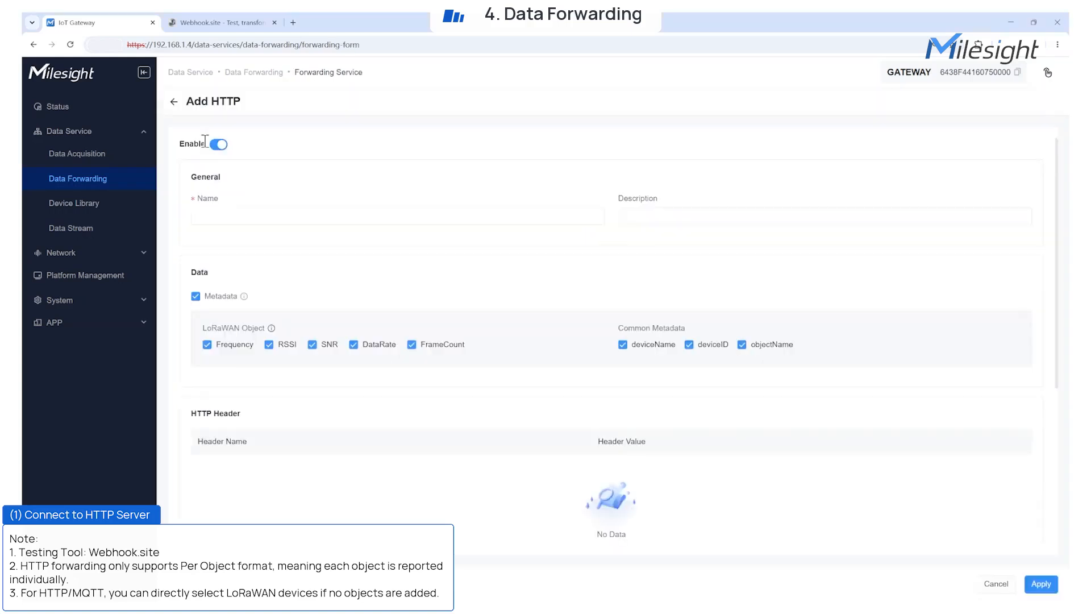
click(212, 216)
click(281, 240)
click(628, 216)
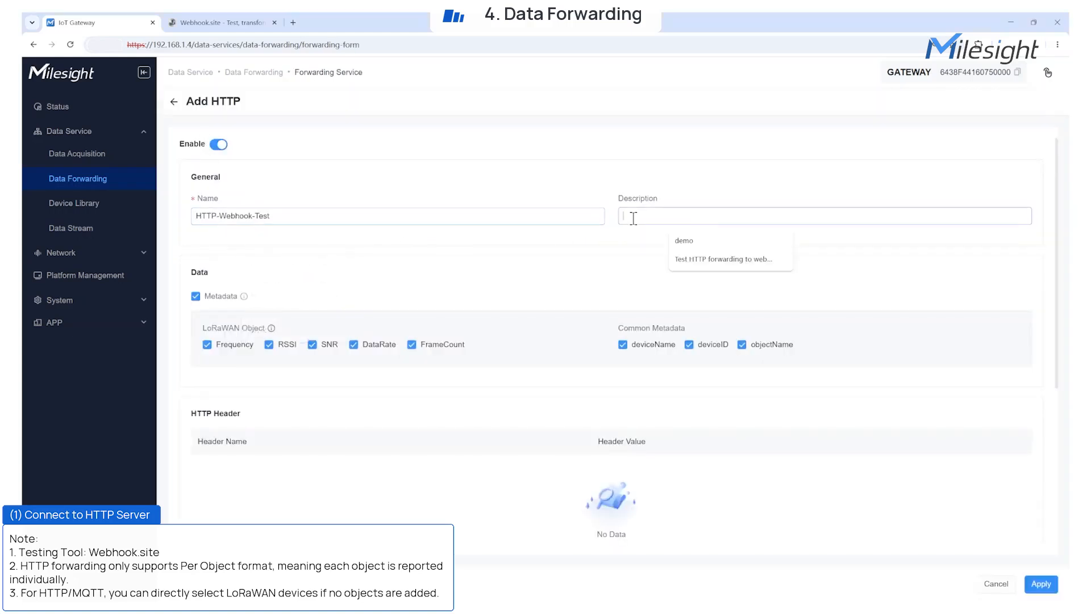
click(707, 258)
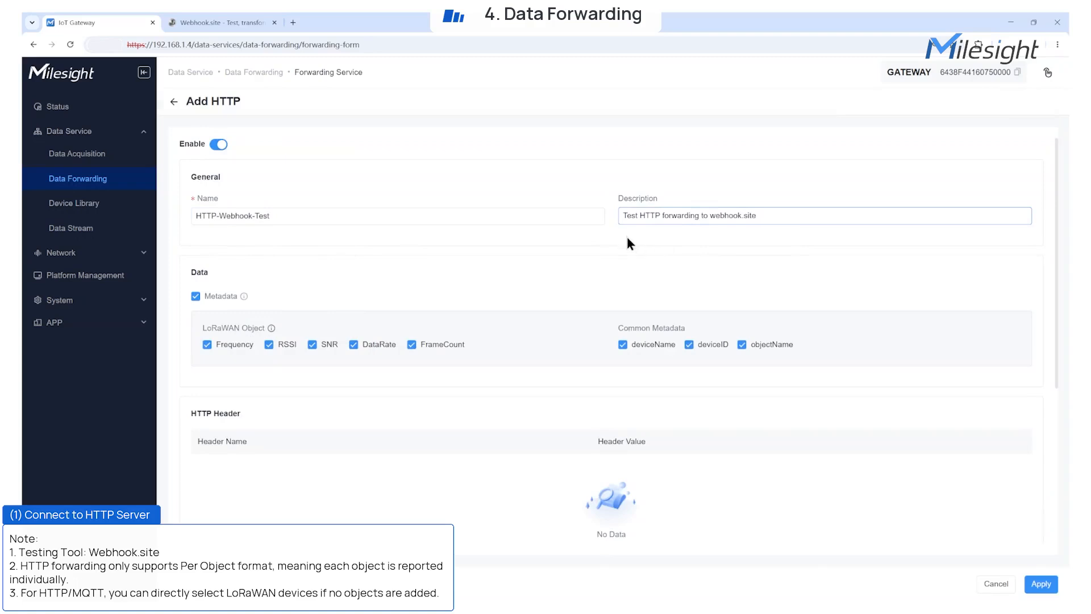
Keep metadata forwarding enabled and add an empty HTTP header row.
click(208, 299)
click(208, 299)
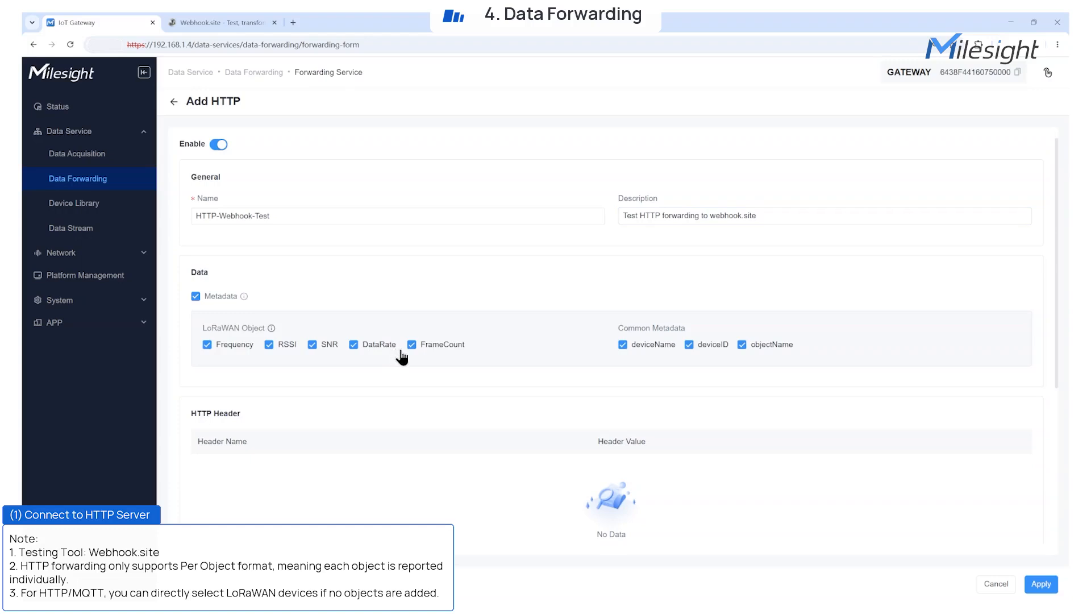
scroll(645, 377, down, 2)
click(608, 460)
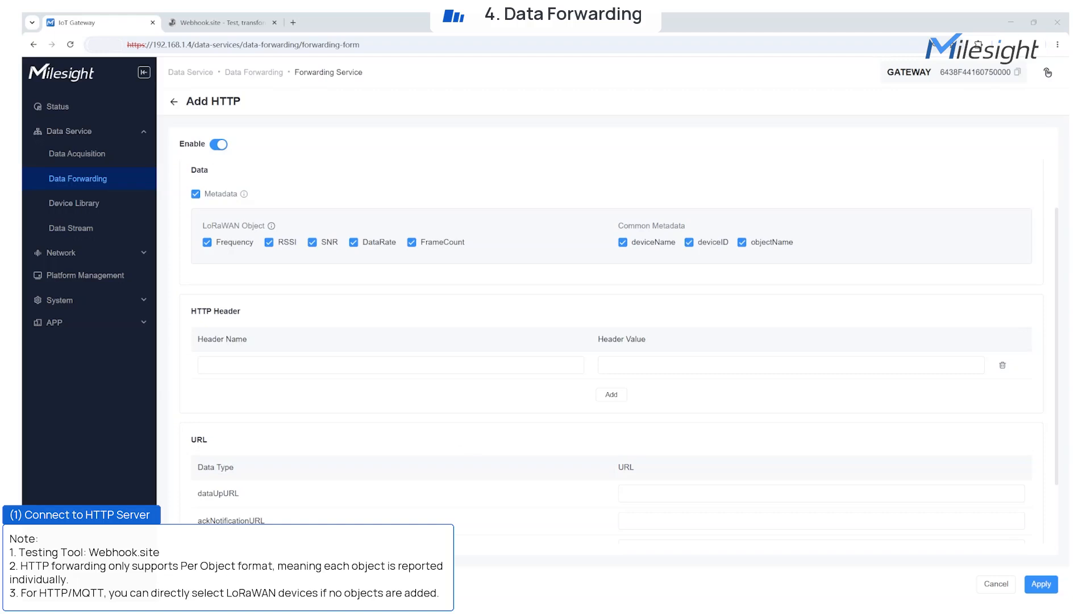
Set the HTTP header to Content-Type: application/json.
click(292, 364)
text(Content-Type)
click(611, 420)
drag(221, 366, 131, 361)
key(BackSpace)
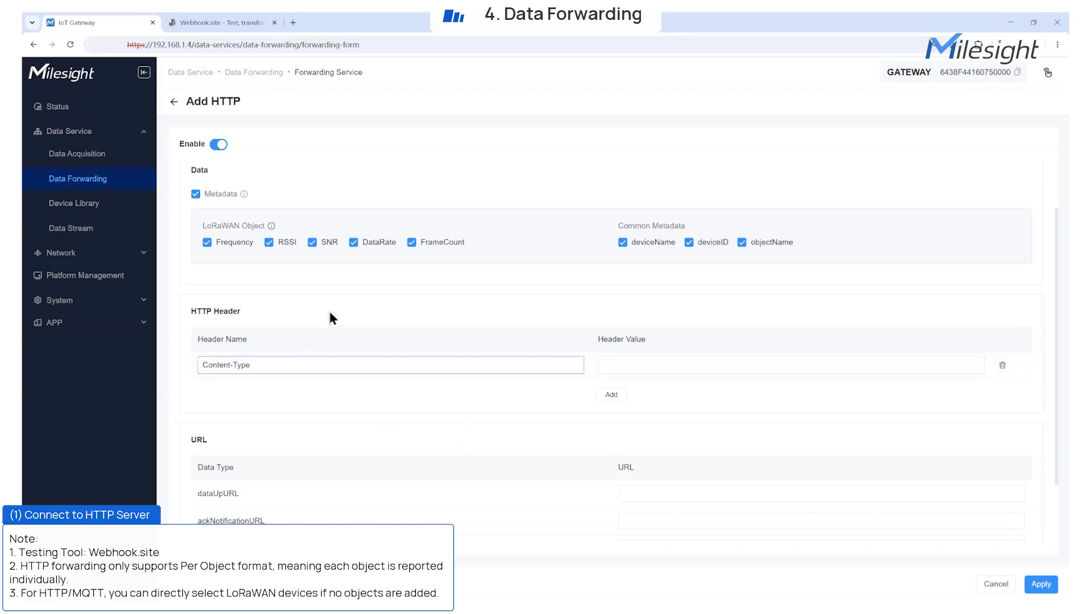
click(625, 365)
click(668, 385)
Paste the unique Webhook.site URL into dataUpURL and apply the service.
scroll(659, 406, down, 2)
click(637, 409)
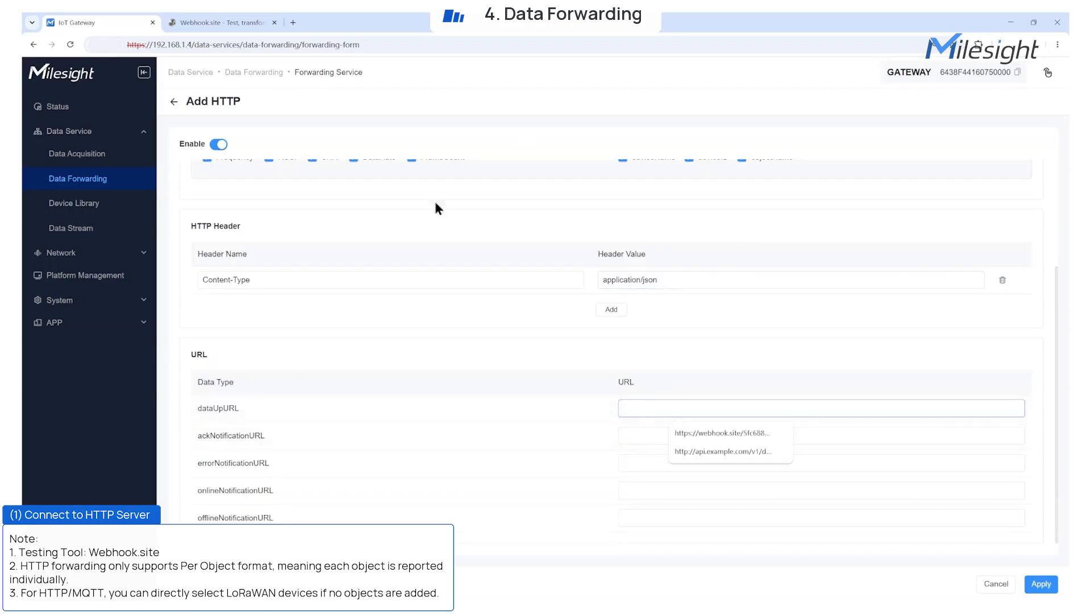
click(223, 23)
click(285, 137)
click(97, 22)
click(660, 415)
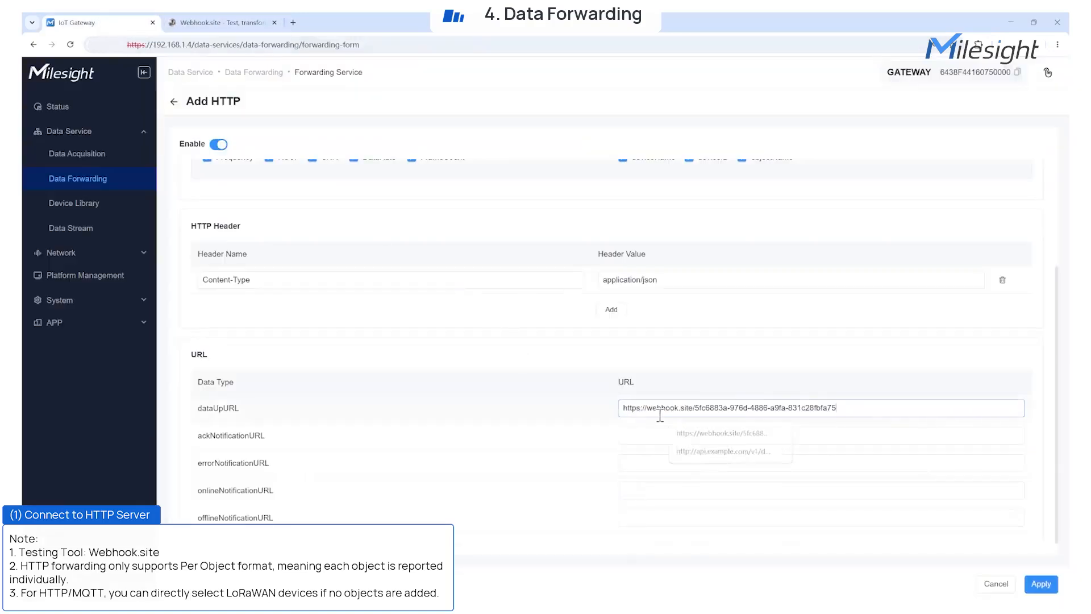
click(1040, 584)
Add the VS341 device as a forwarded object and check its 25 objects.
click(200, 146)
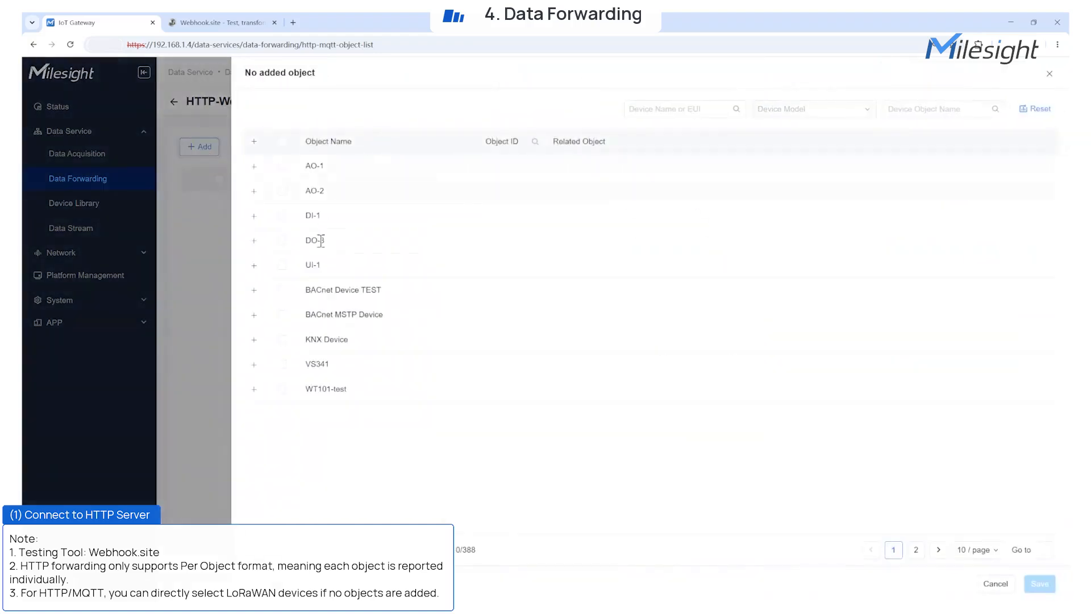
click(281, 364)
click(1040, 584)
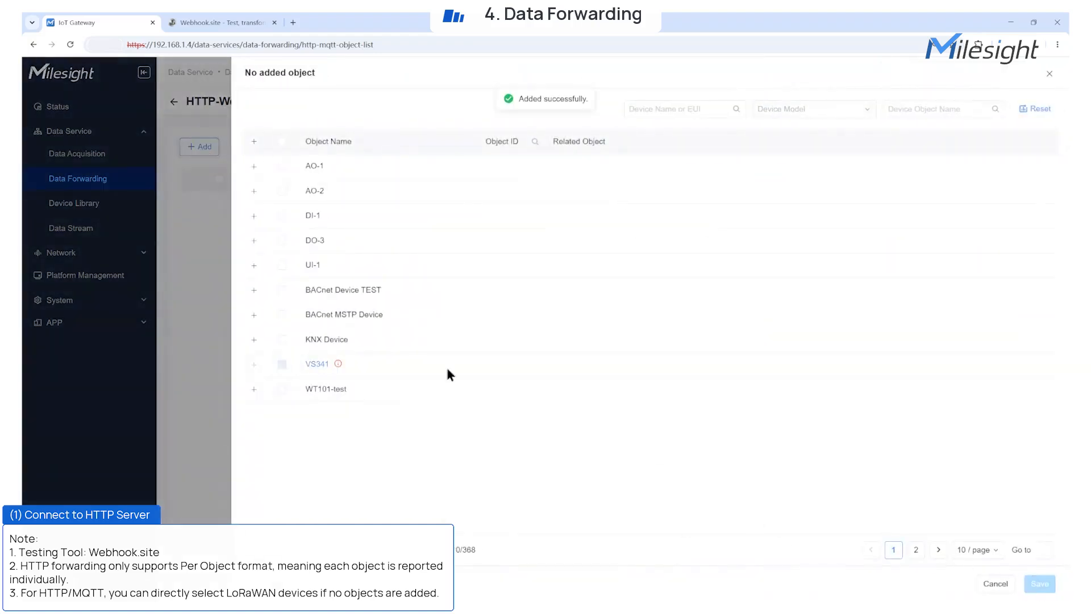
click(209, 204)
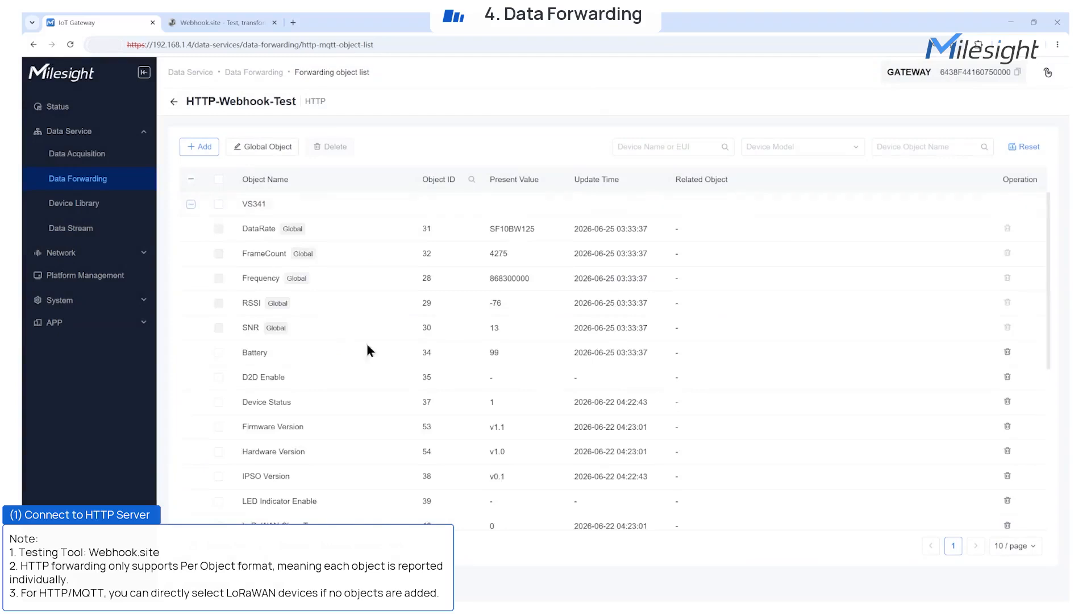
scroll(384, 364, down, 2)
scroll(385, 363, up, 3)
click(174, 101)
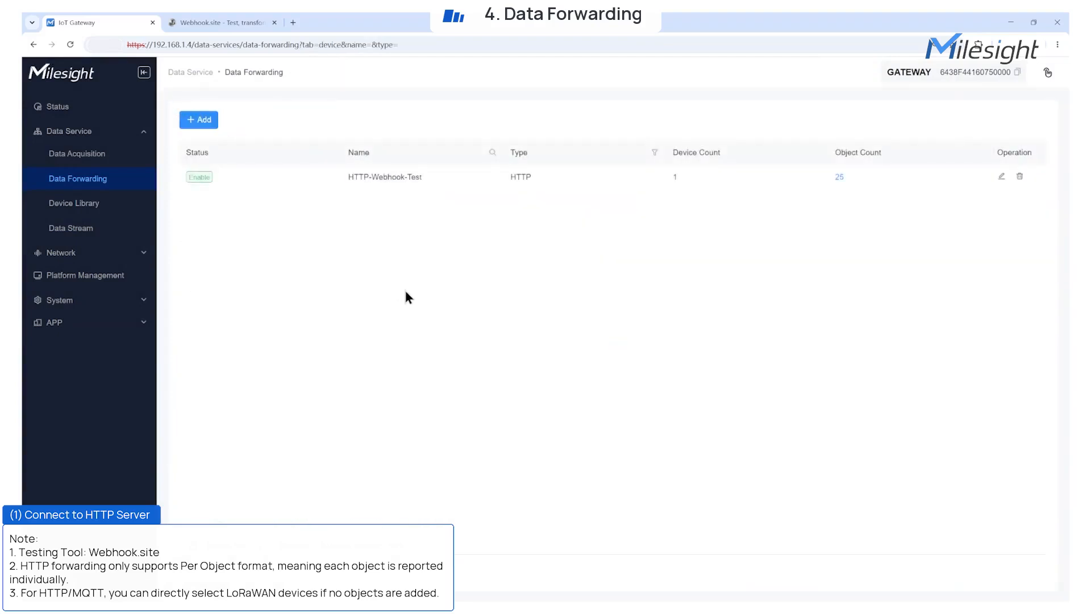
key(ctrl+Tab)
Reload Webhook.site and inspect the raw JSON content of the received POST requests.
scroll(477, 374, down, 1)
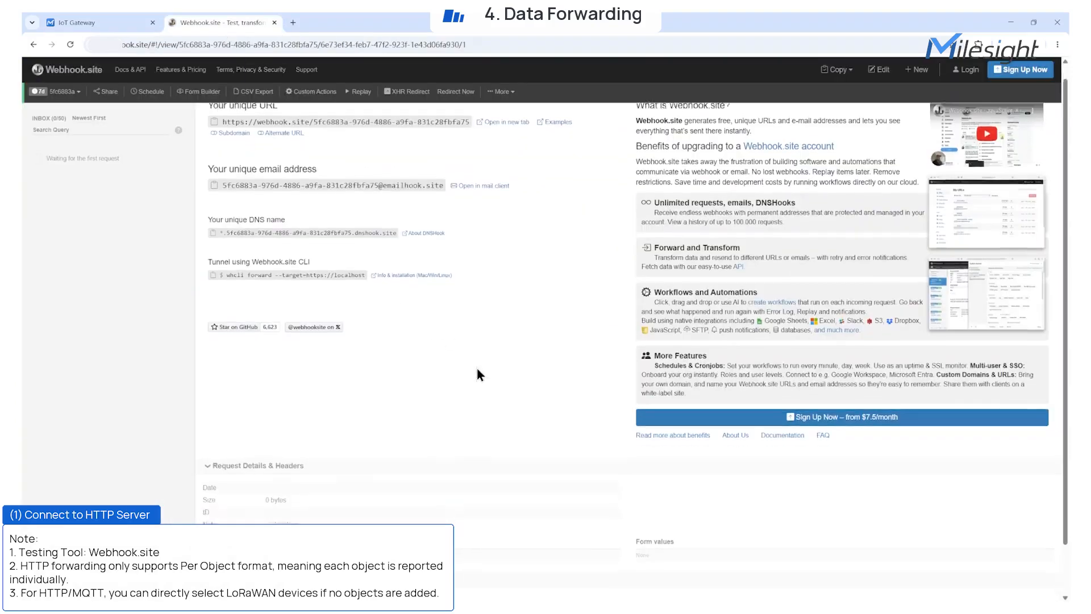
click(69, 45)
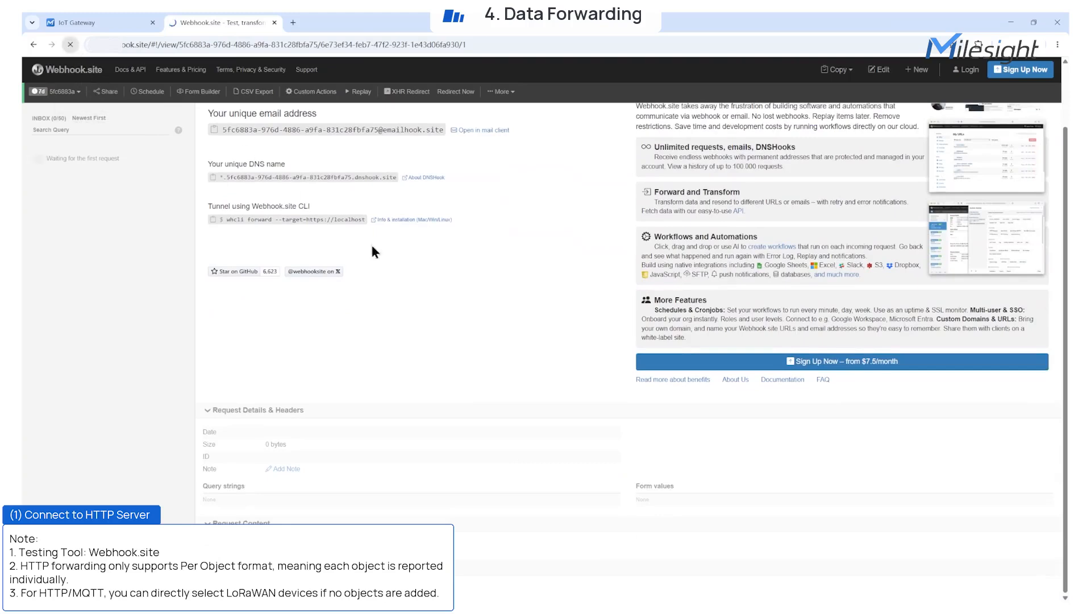
drag(347, 420, 214, 318)
click(431, 474)
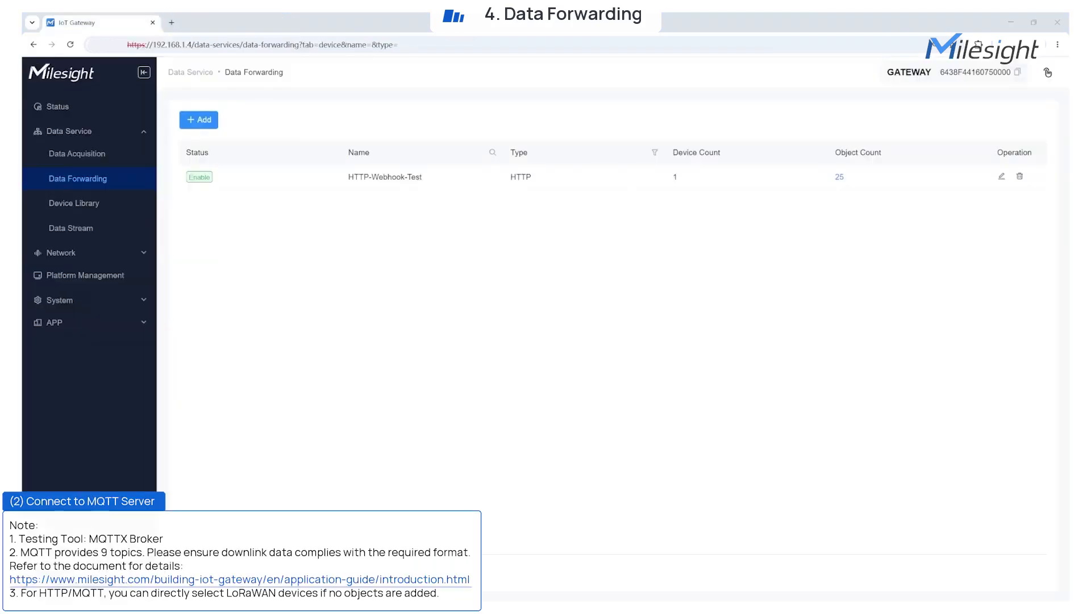
Add an MQTT forwarding service named and described MQTT-EMQX-Test.
click(199, 120)
click(196, 163)
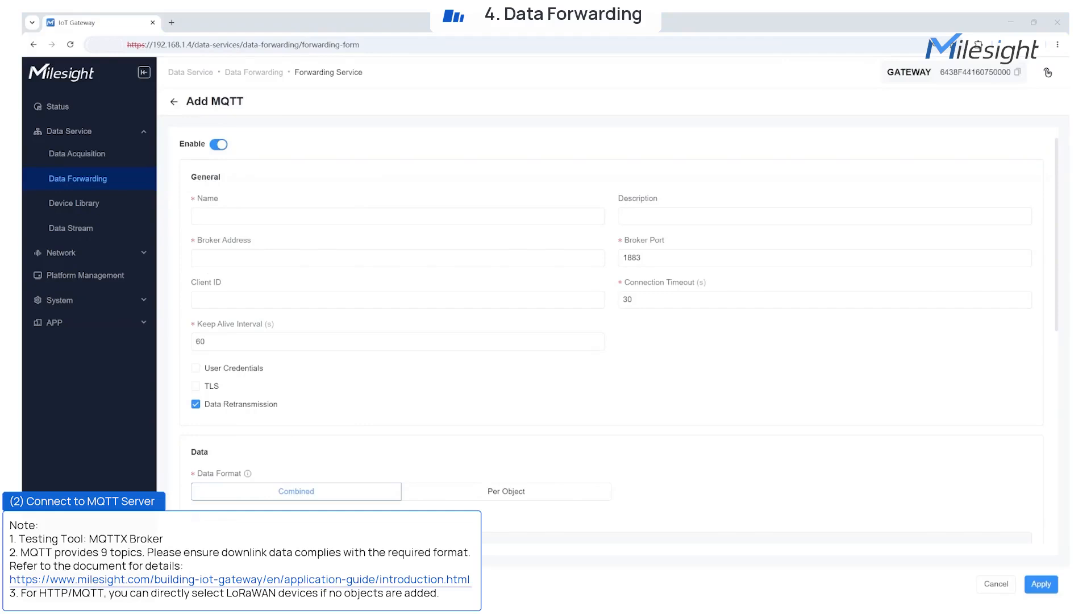
click(216, 214)
text(MQTT-EMQX-Test)
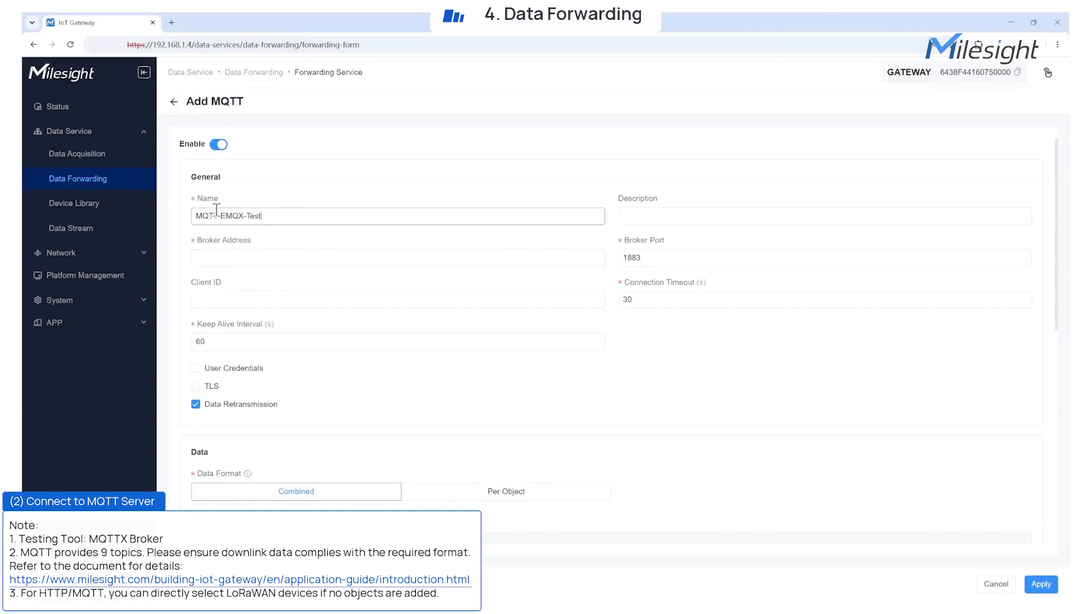
click(648, 215)
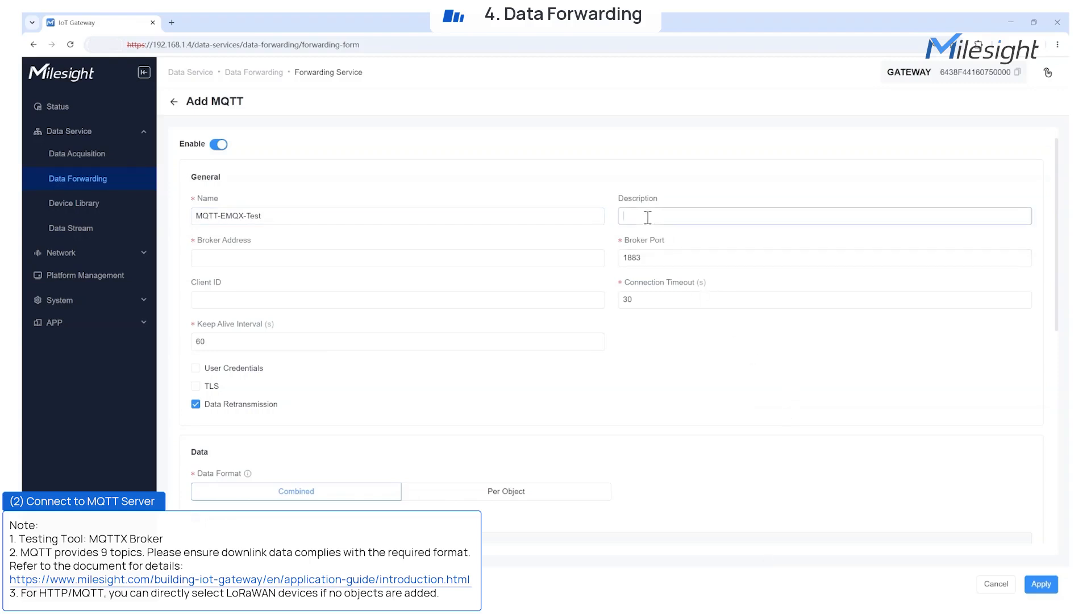
text(MQTT-EMQX-Test)
Set broker broker.emqx.io port 1883, client ID EG71-Test-001 and keep-alive 10 seconds.
click(460, 251)
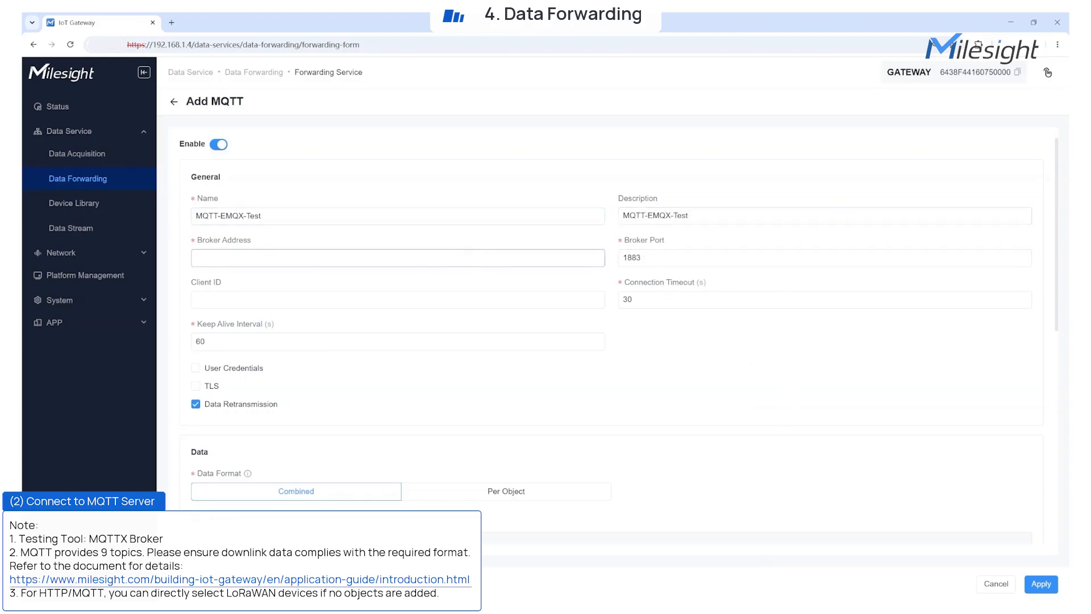
key(alt+Tab)
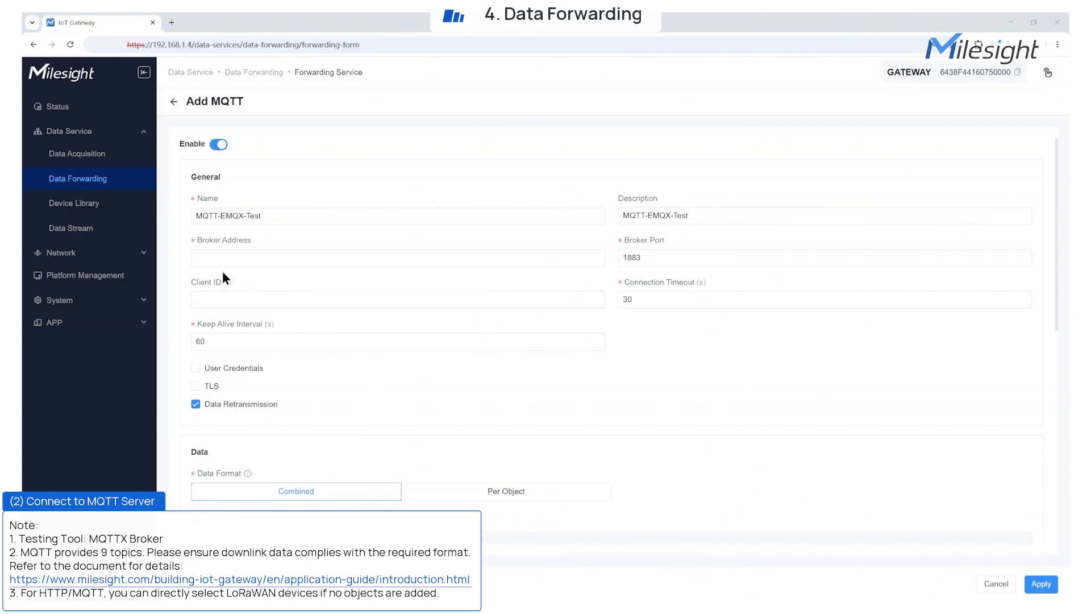
key(alt+Tab)
text(broker.emqx.io)
double_click(632, 258)
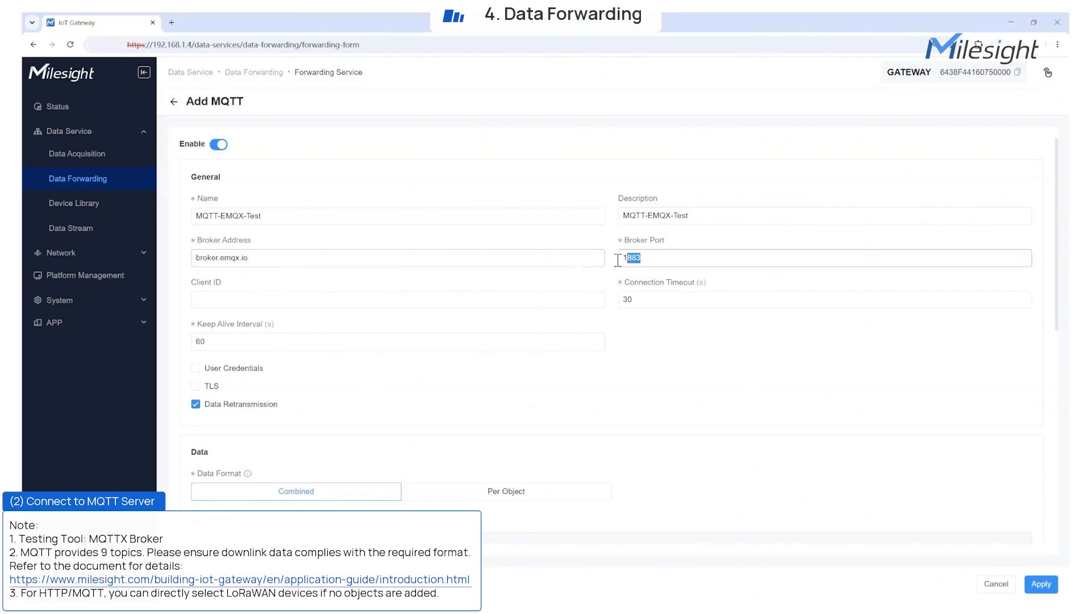
click(582, 301)
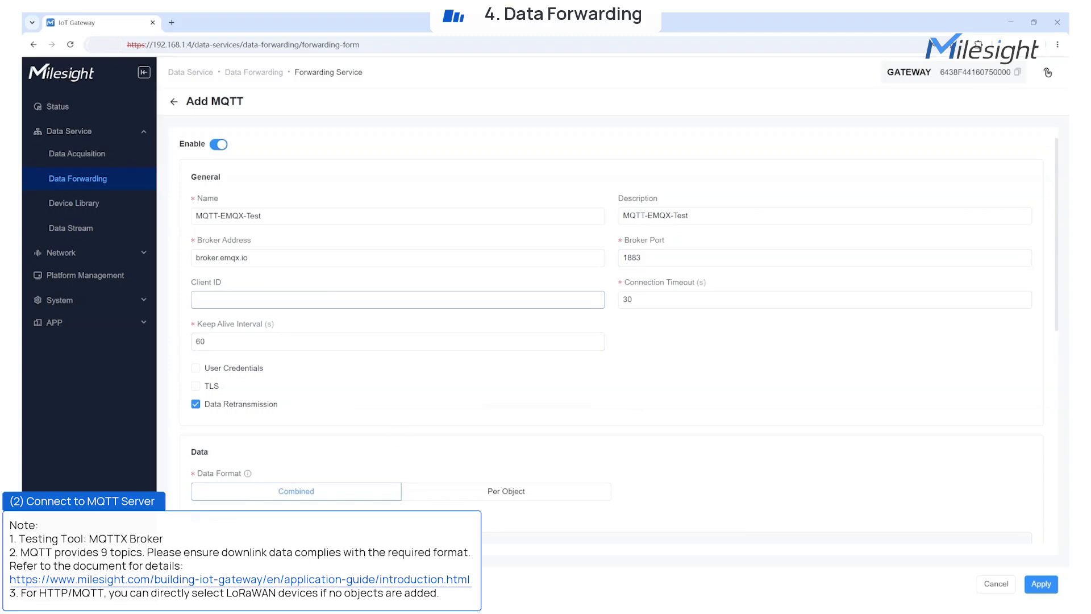
key(alt+Tab)
key(alt+Tab)
text(EG71-Test-001)
click(209, 342)
key(BackSpace)
key(BackSpace)
text(10)
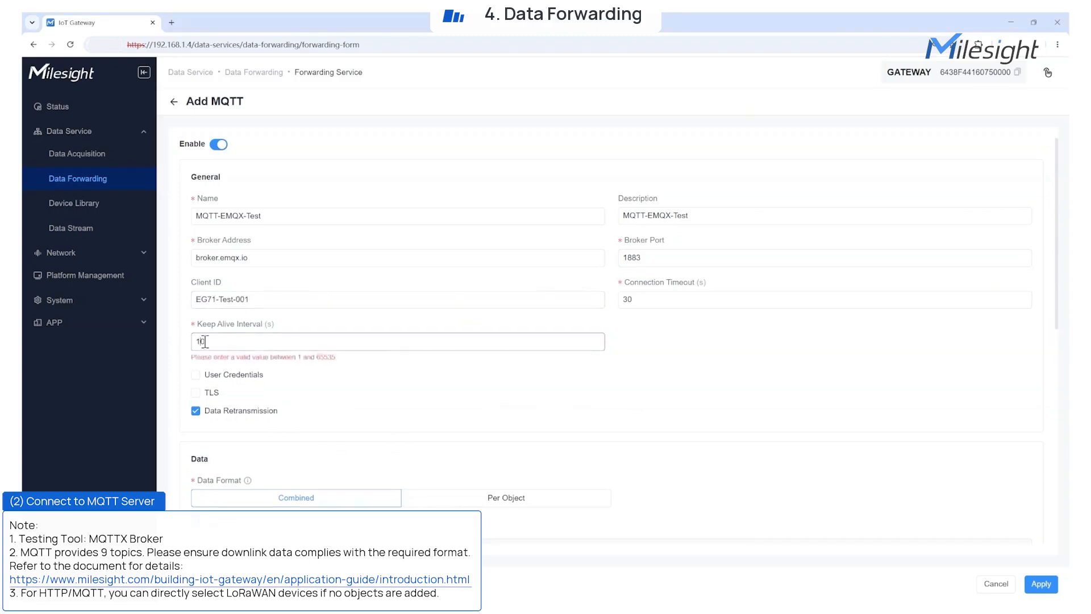
Review the User Credentials and TLS certificate options, leaving both turned off.
drag(202, 367, 275, 397)
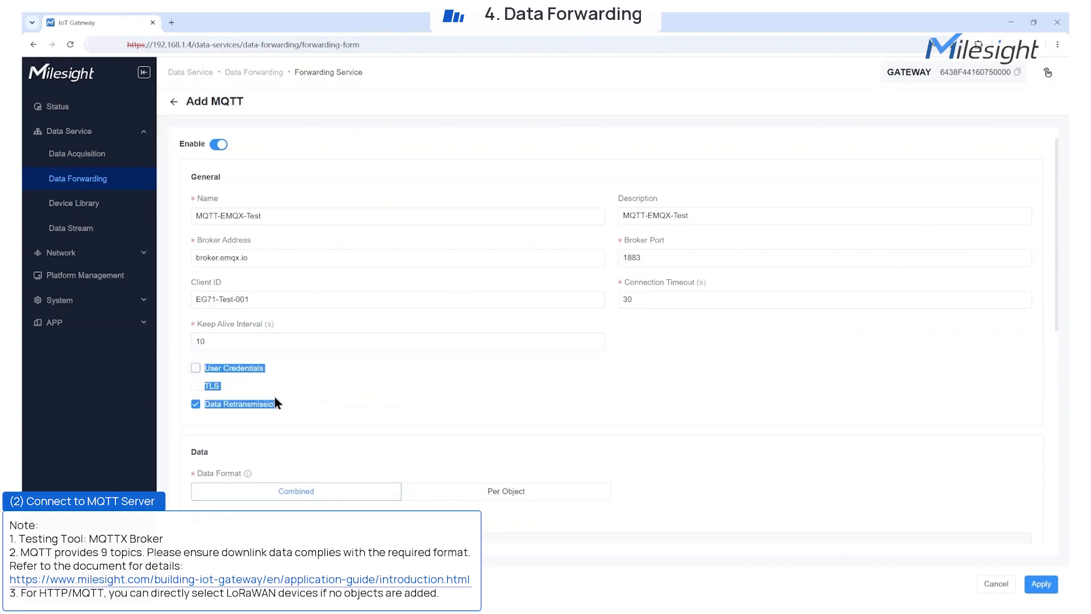
click(187, 367)
click(196, 369)
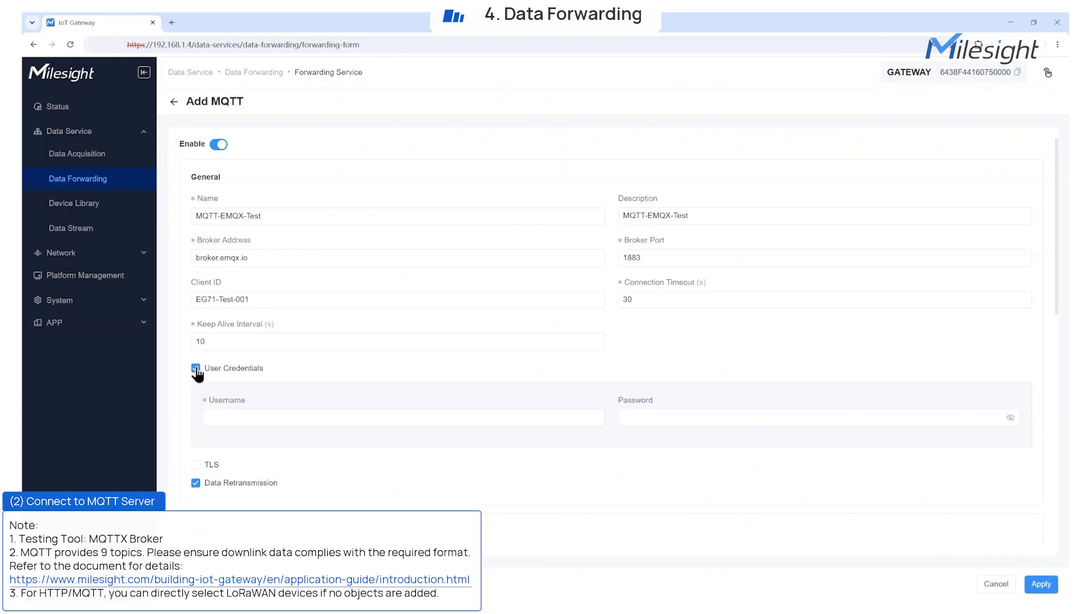
click(197, 369)
click(196, 387)
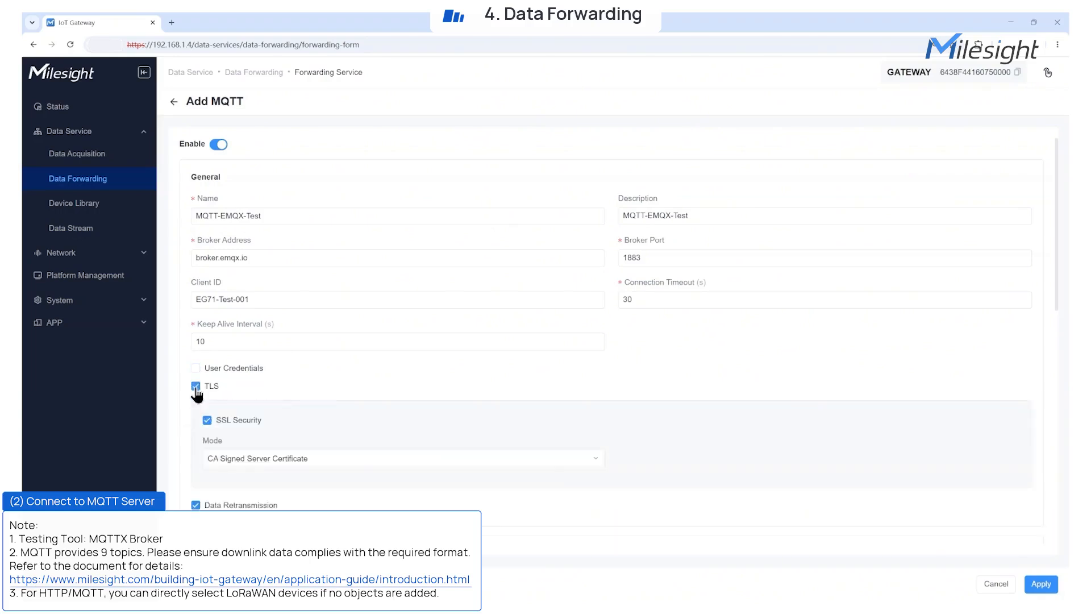
click(540, 464)
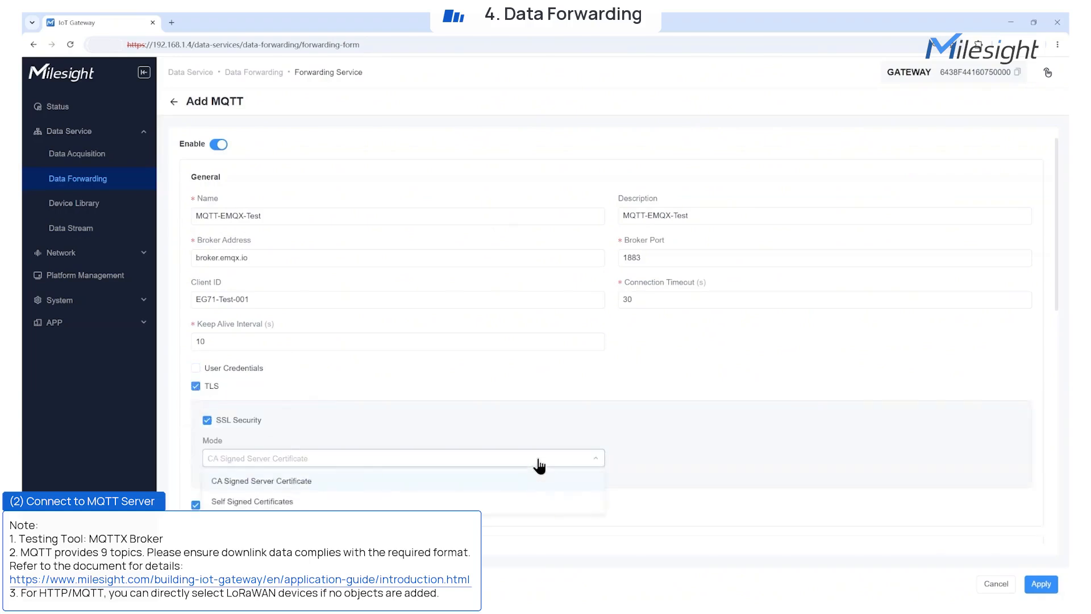
click(313, 436)
click(196, 387)
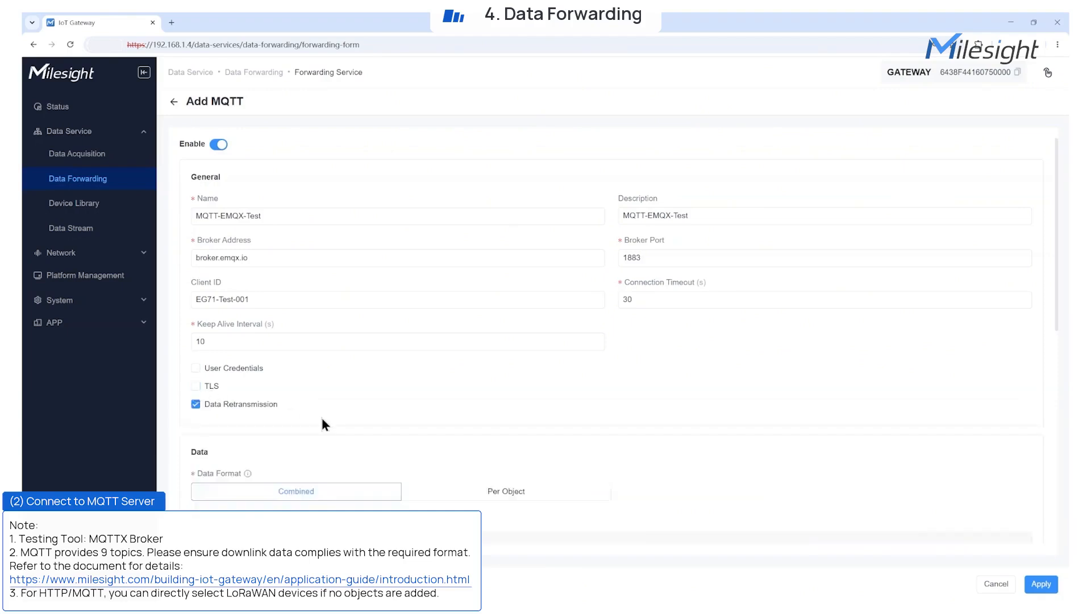
Preview the data format example, trying Per Object before returning to Combined.
scroll(323, 423, down, 3)
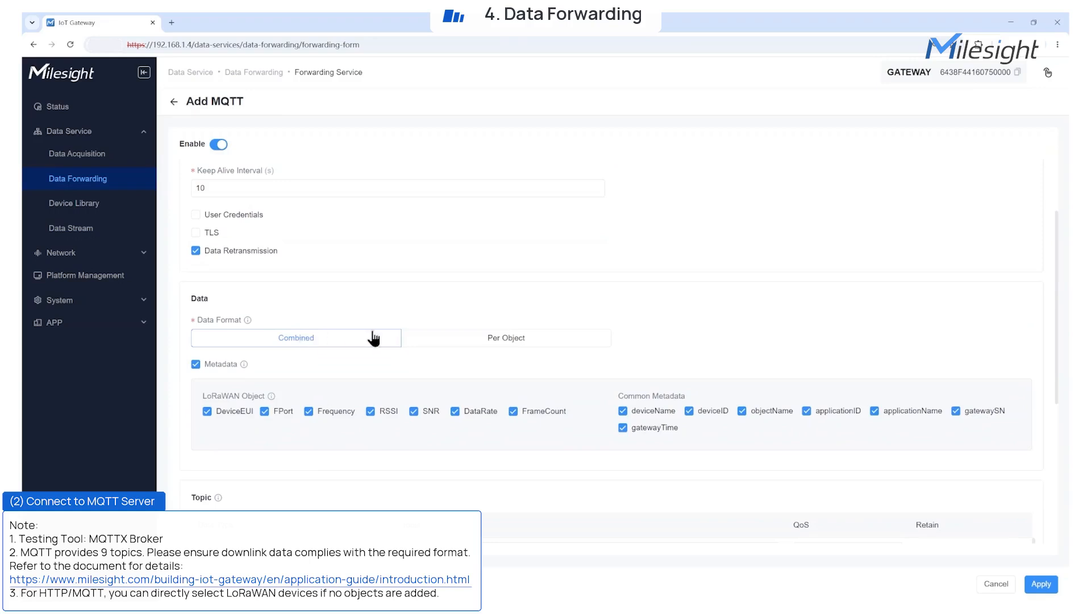
mouse_move(248, 320)
scroll(327, 299, down, 5)
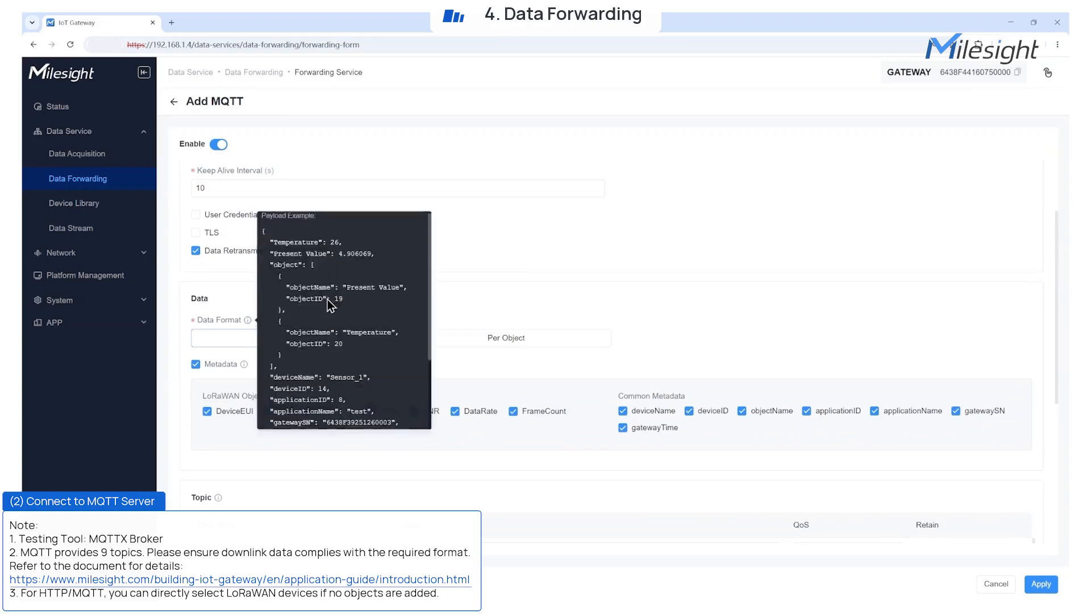
scroll(364, 341, up, 3)
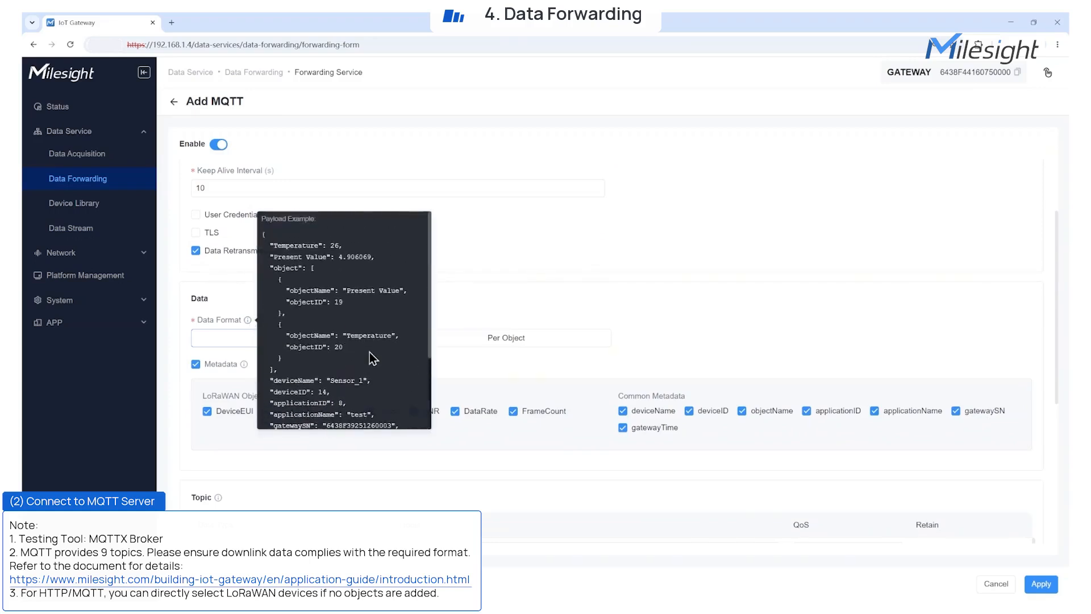
click(481, 344)
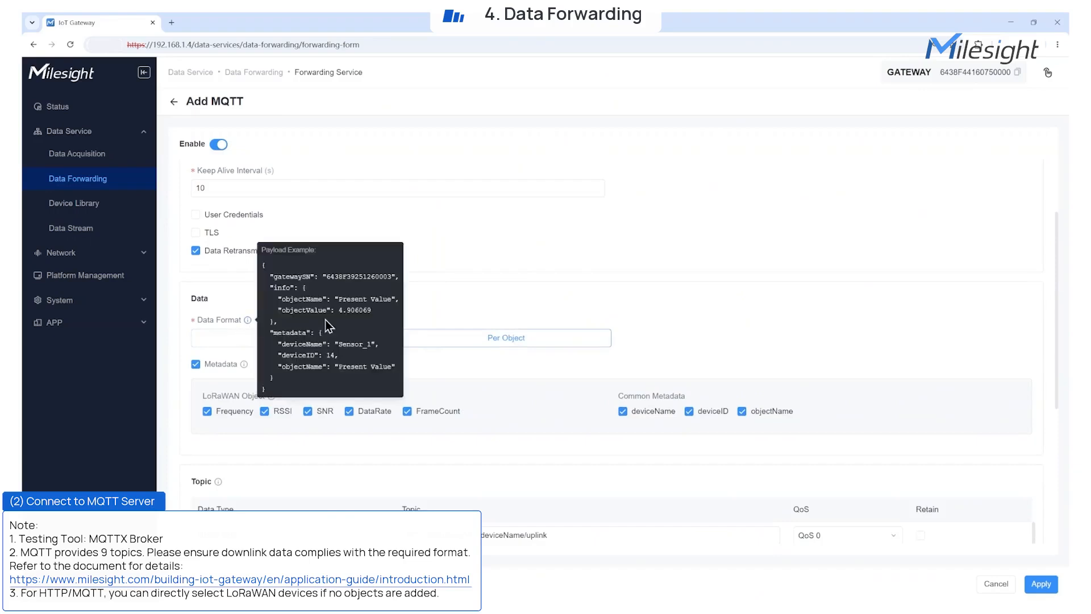
click(377, 342)
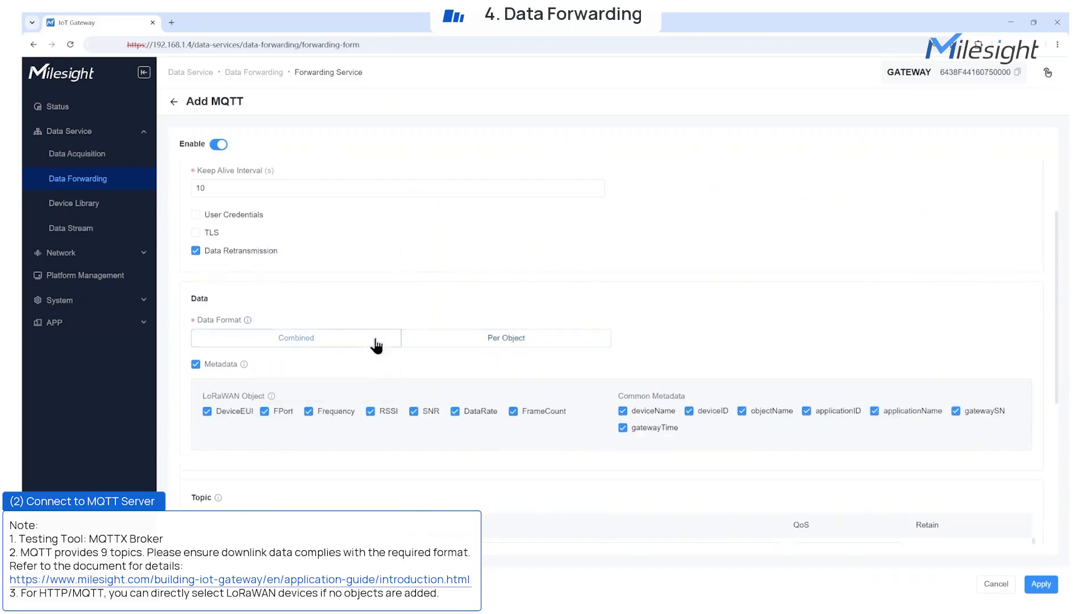
Uncheck objectName, applicationID, applicationName and gatewayTime, keeping gatewaySN in the common metadata.
click(743, 411)
click(807, 411)
click(876, 410)
click(957, 411)
click(652, 432)
click(956, 411)
Clear the default topics and set the uplink topic to eg71/test/device_data.
scroll(589, 451, down, 3)
triple_click(596, 351)
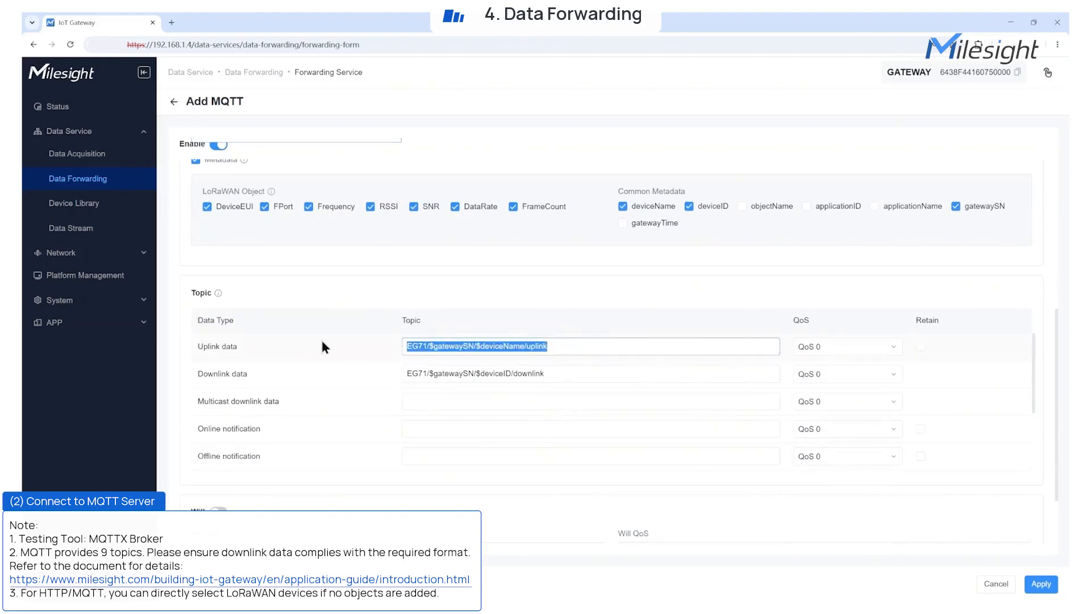
key(BackSpace)
click(520, 375)
key(ctrl+a)
key(BackSpace)
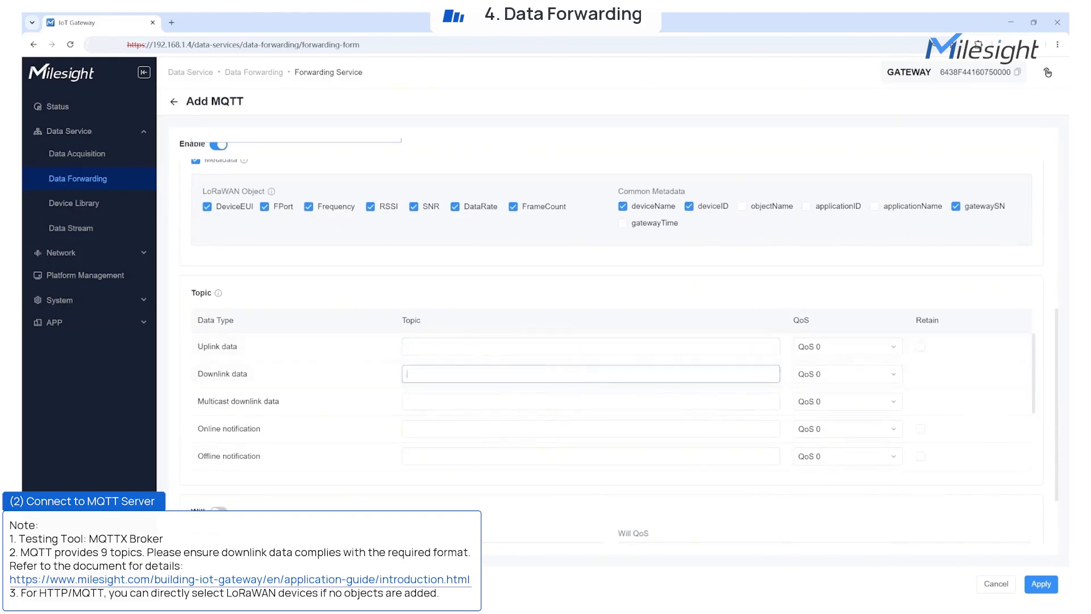
key(alt+Tab)
click(432, 346)
text(eg71/test/device_data)
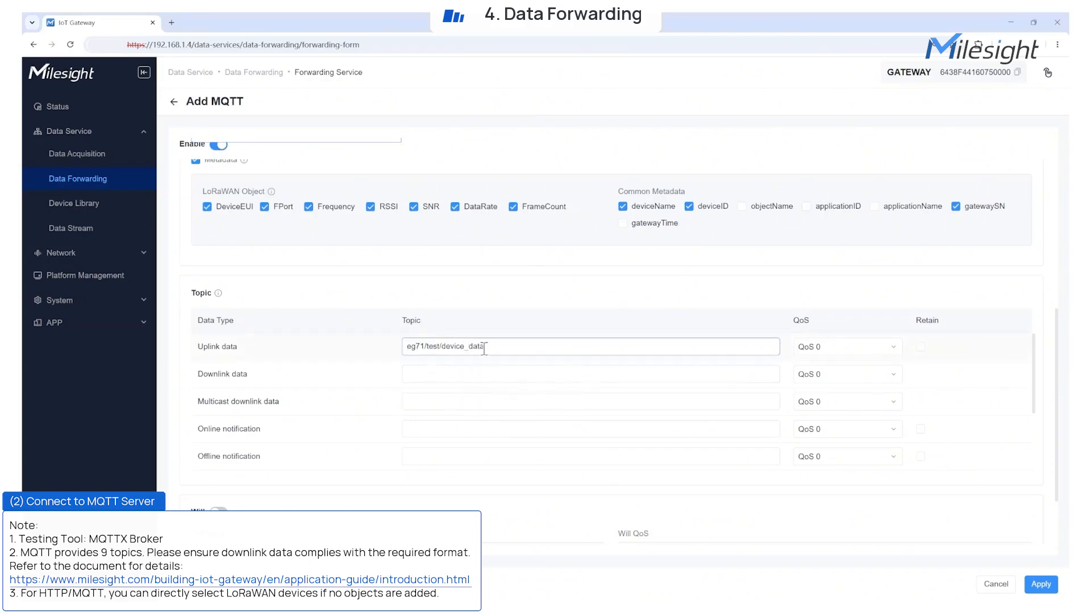
Set uplink QoS 1 with Retain on, leave Will off, and save MQTT-EMQX-Test.
click(825, 348)
click(823, 389)
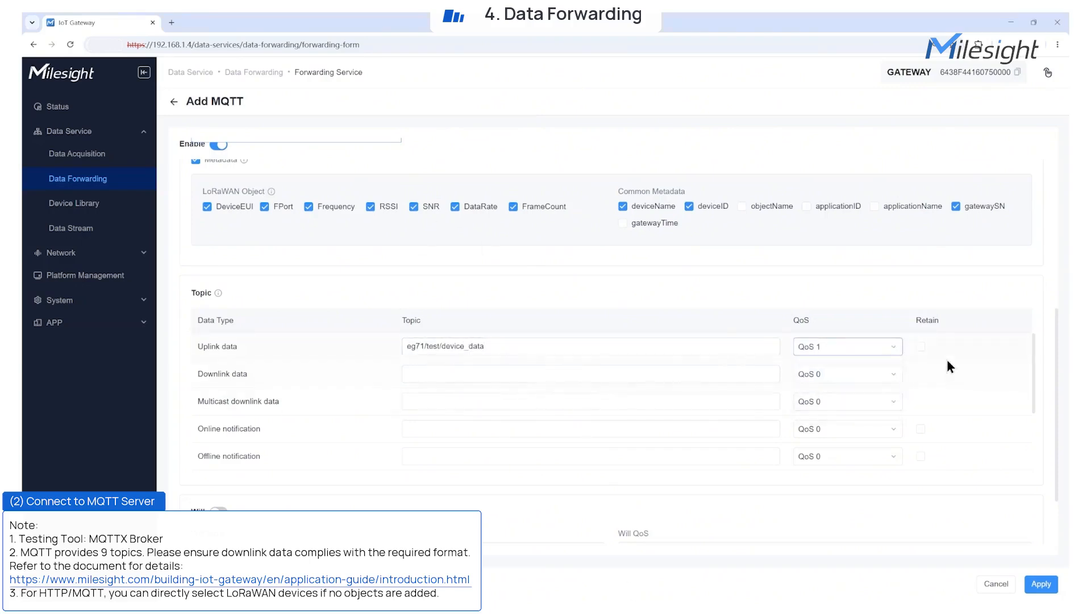
click(921, 348)
scroll(810, 468, down, 2)
scroll(783, 506, down, 2)
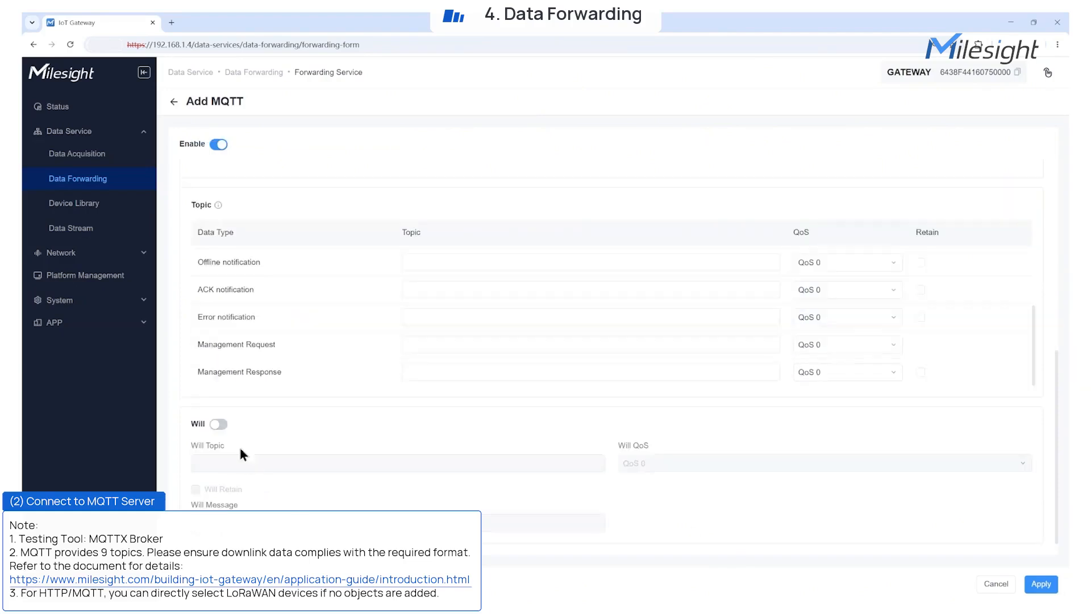
click(219, 425)
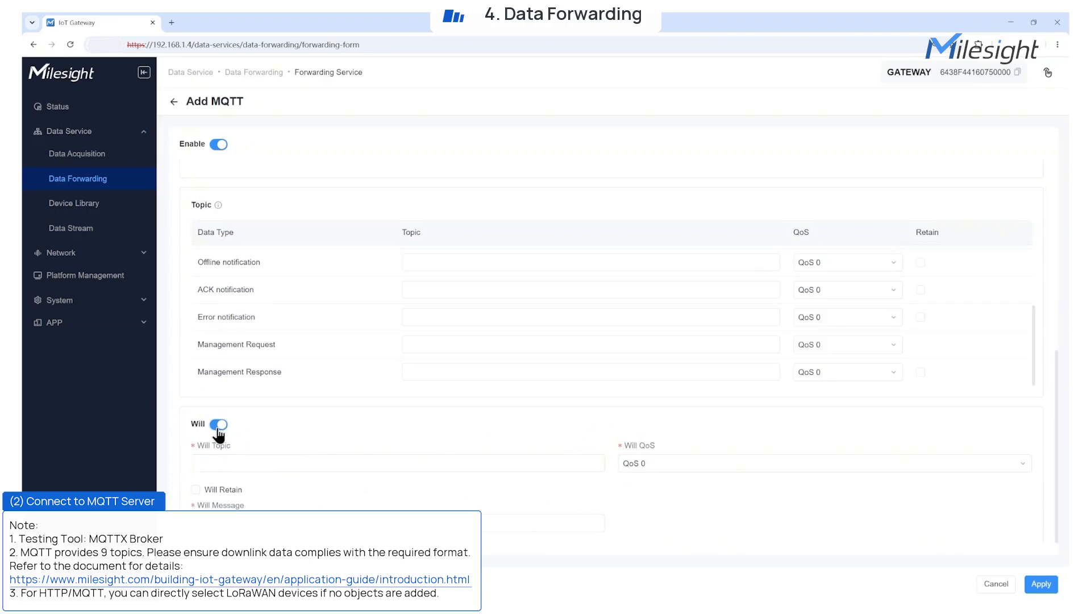
click(218, 427)
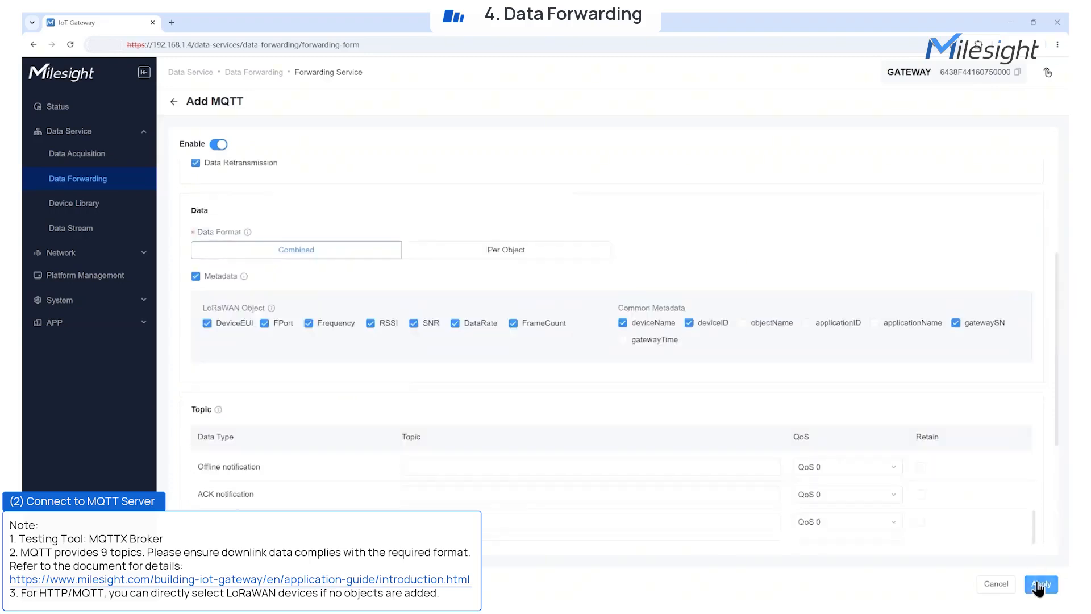
click(1041, 584)
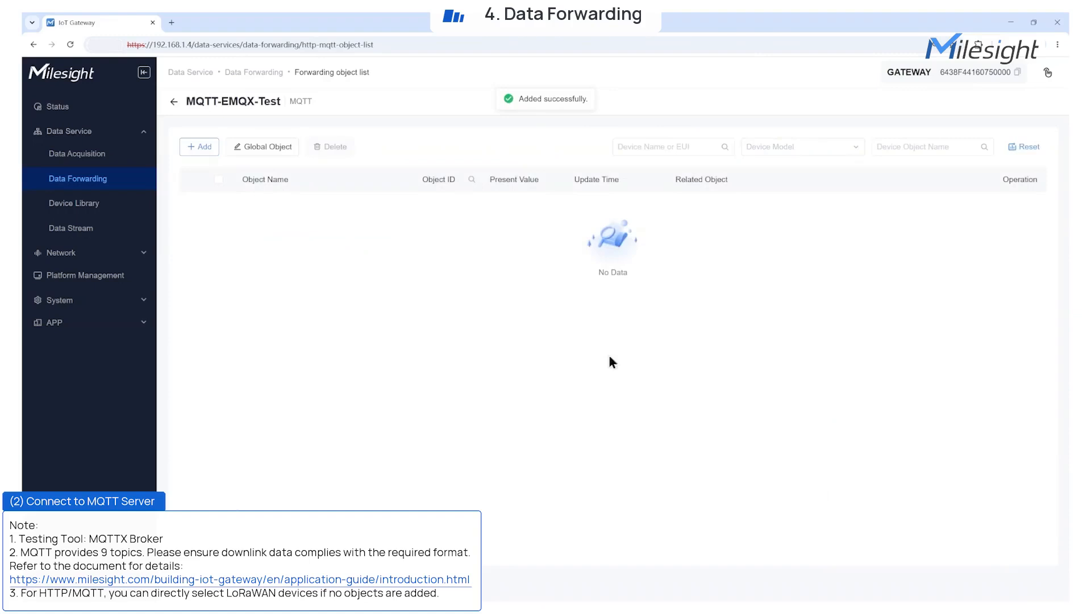
Add VS341 to MQTT-EMQX-Test and expand it to list objects like DataRate, RSSI and Battery.
click(205, 148)
click(281, 364)
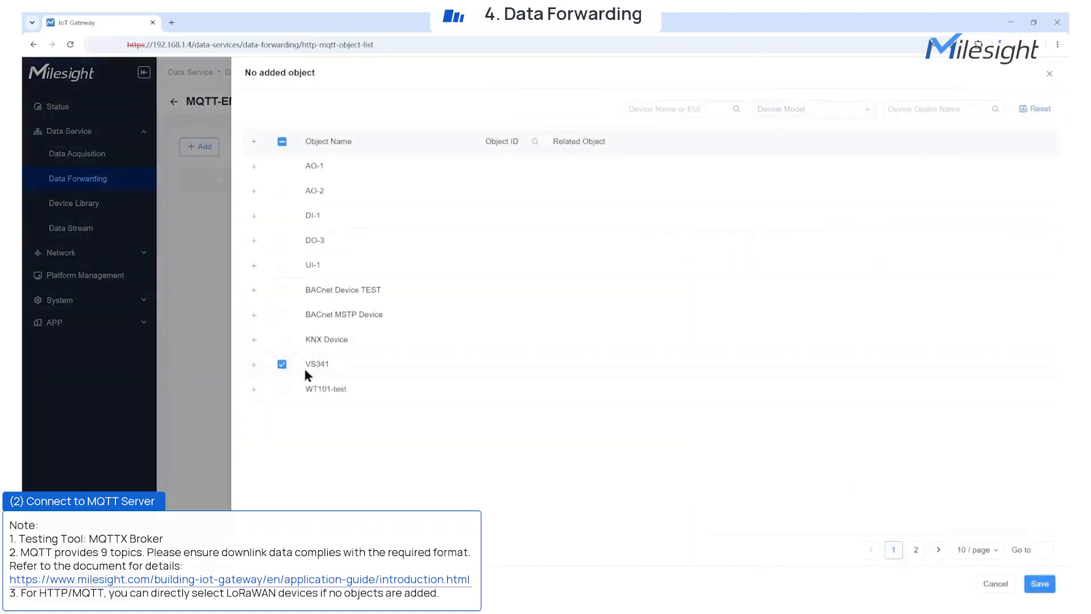
click(1041, 591)
click(191, 201)
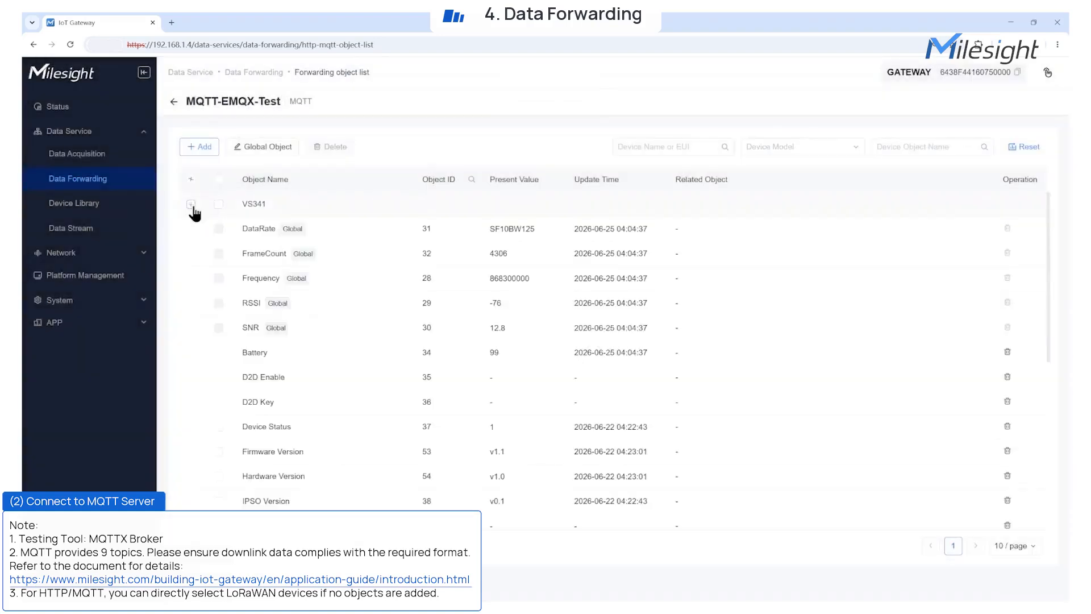
scroll(484, 343, down, 10)
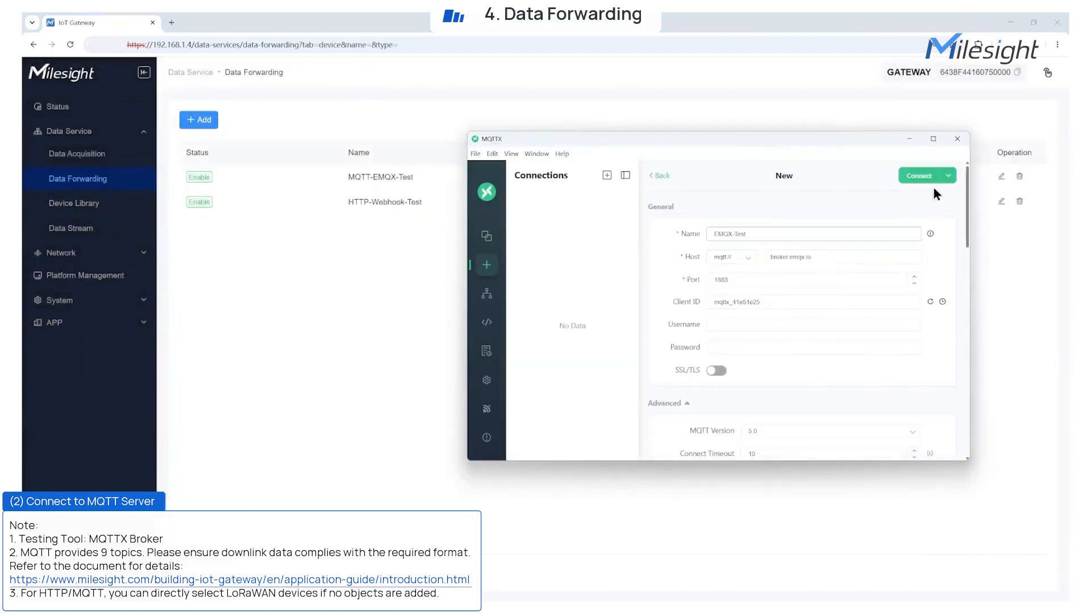
Connect MQTTX to EMQX-Test and subscribe to eg71/test/# at QoS 1.
click(931, 178)
click(705, 207)
click(634, 245)
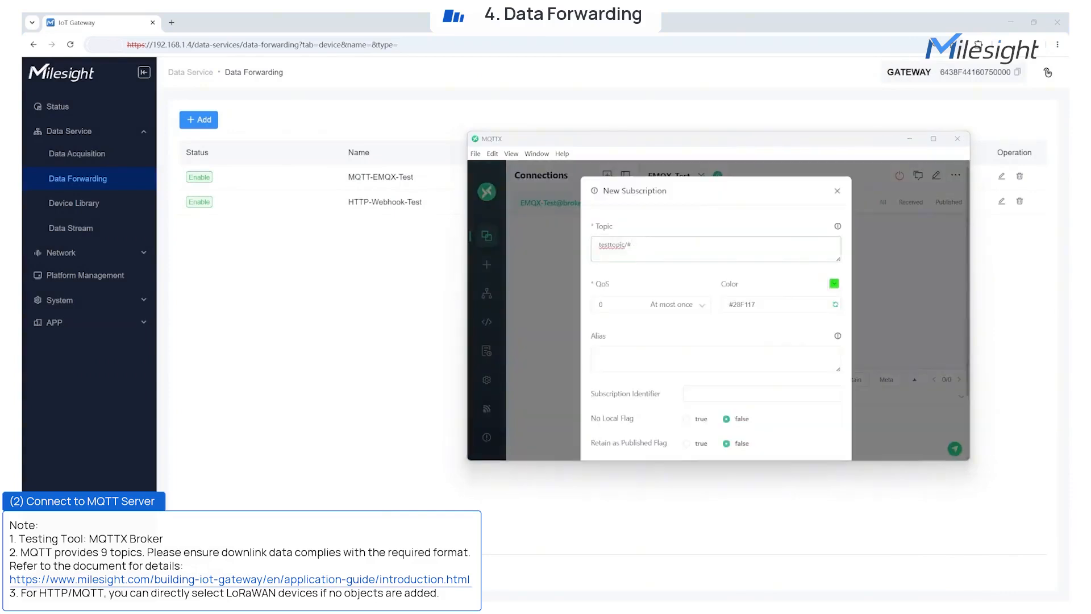
key(ctrl+a)
text(eg71/test/#)
scroll(704, 418, down, 3)
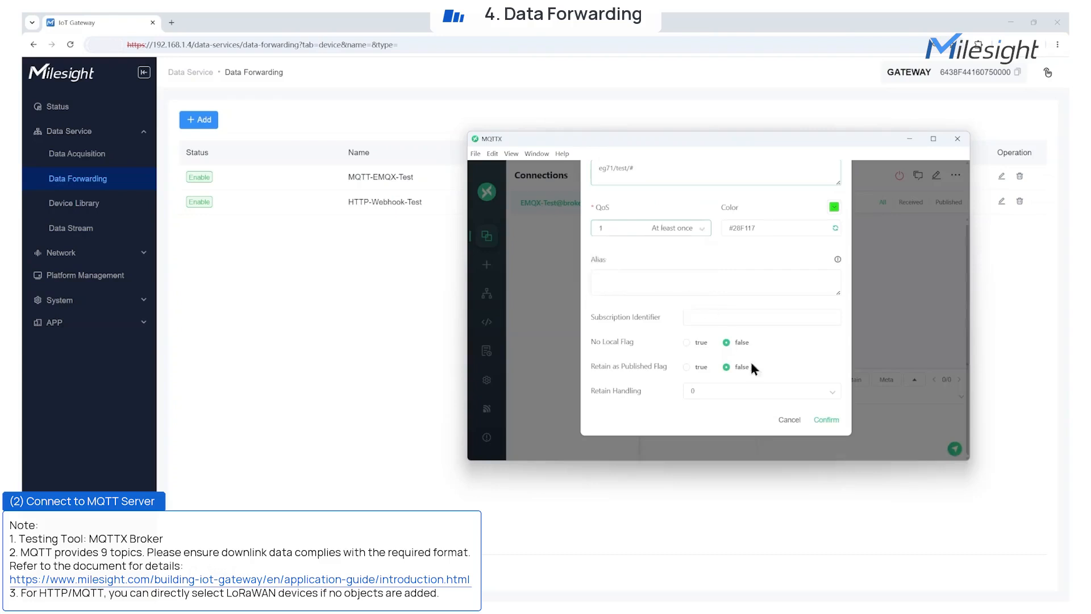
click(830, 420)
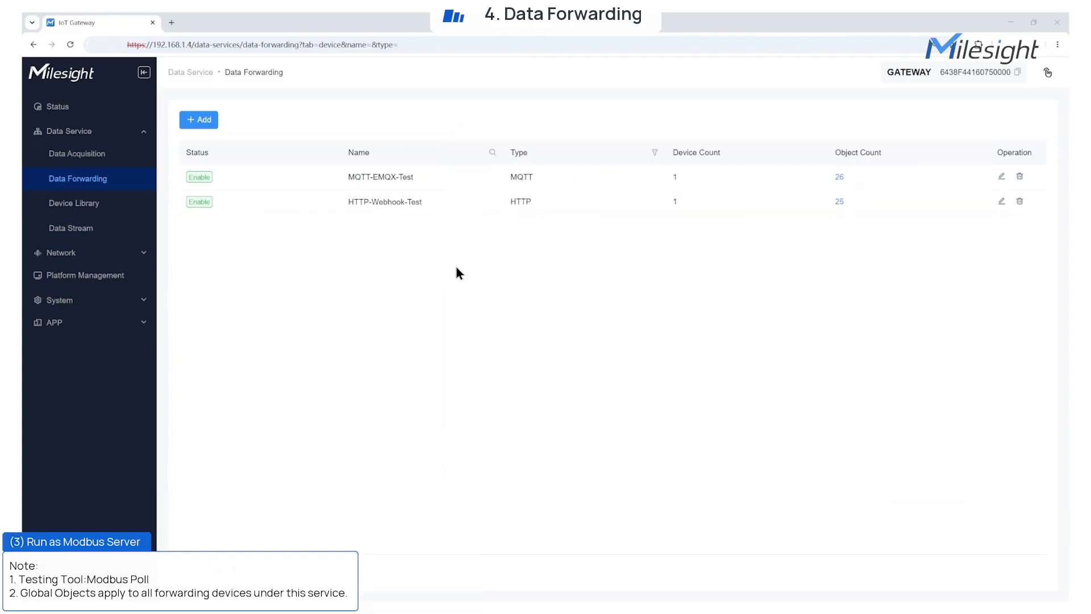
click(210, 124)
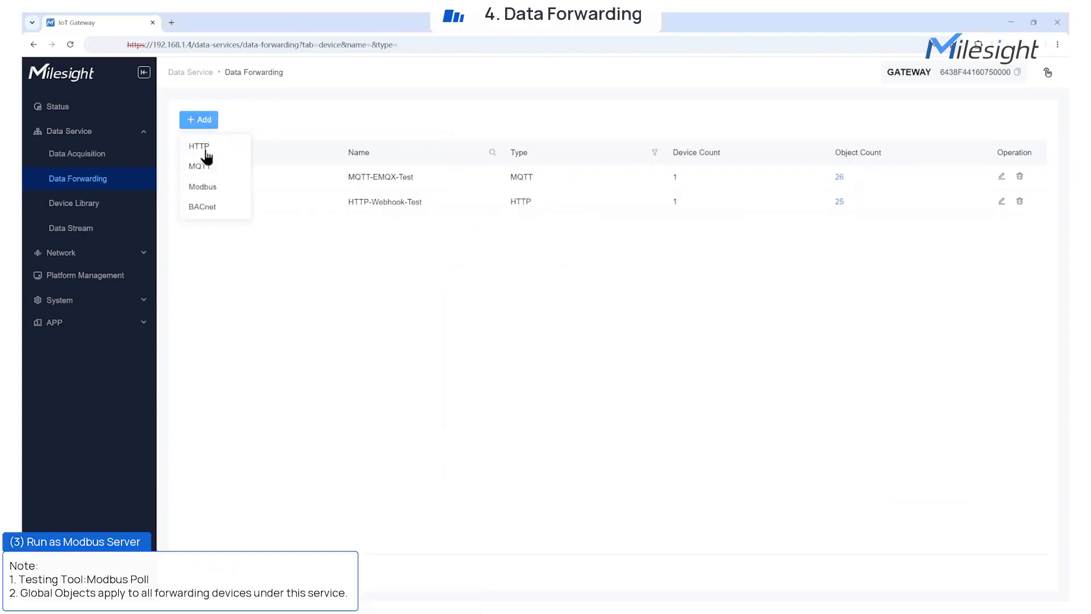
Create Modbus-Server-Test using Modbus TCP on ETH-1, server ID 1, with global objects included.
click(204, 186)
click(300, 220)
click(291, 243)
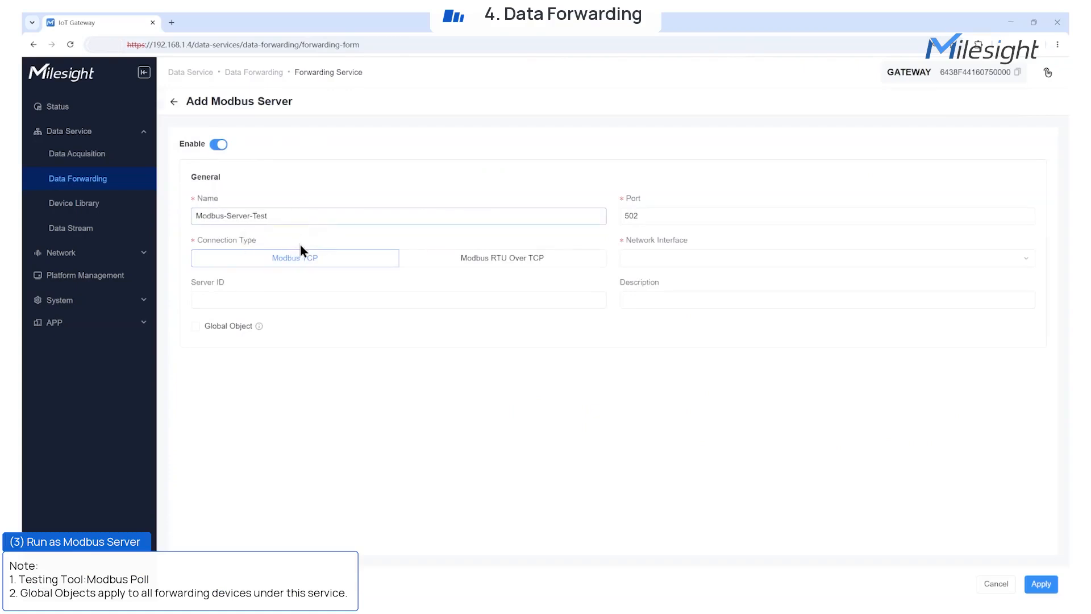
click(445, 260)
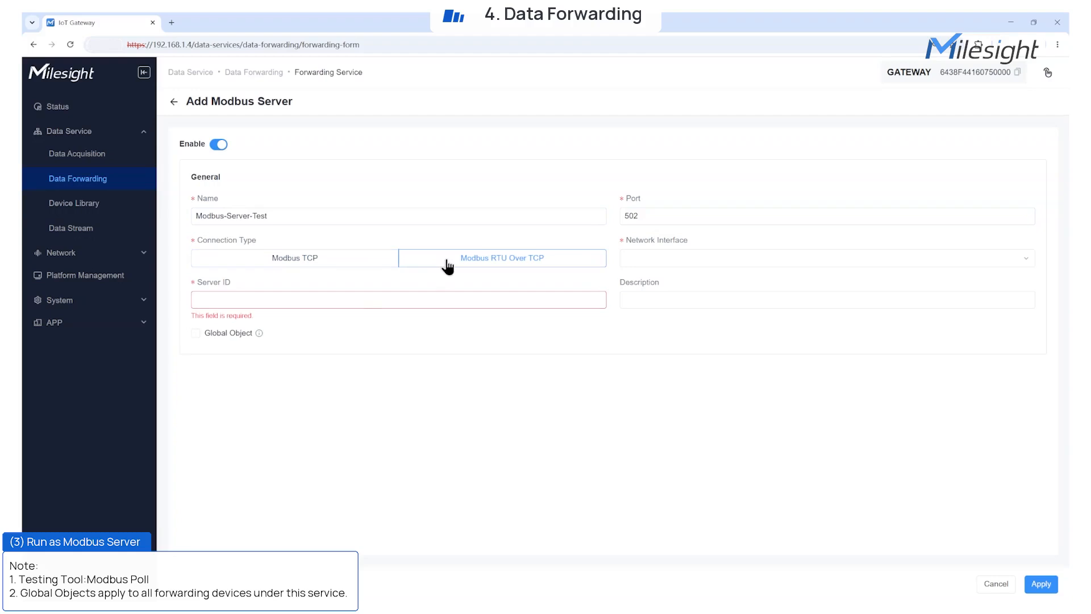
click(321, 258)
click(641, 259)
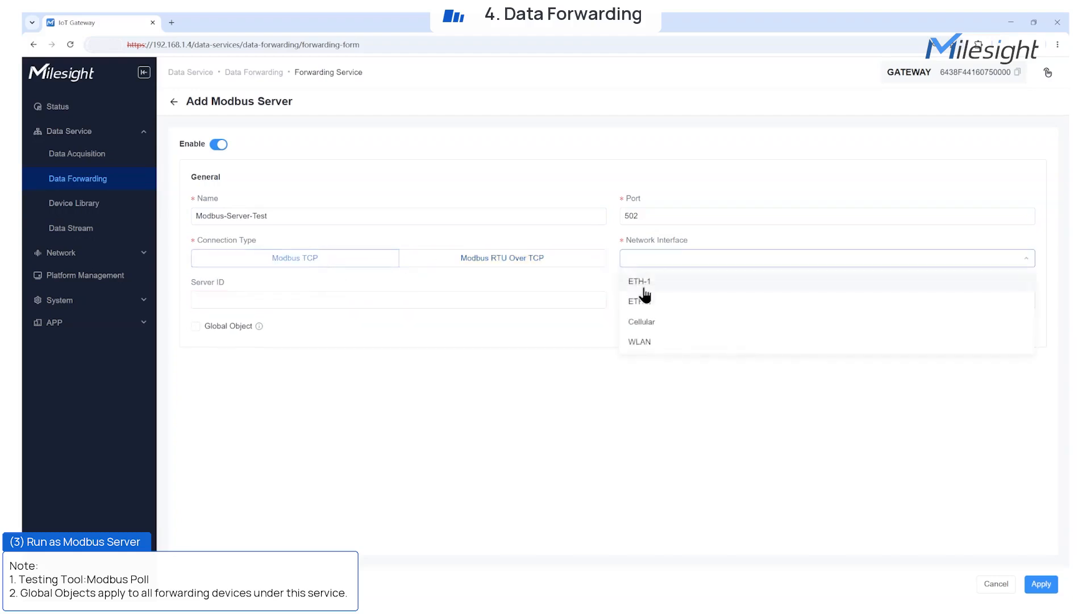
click(644, 285)
click(519, 301)
click(274, 324)
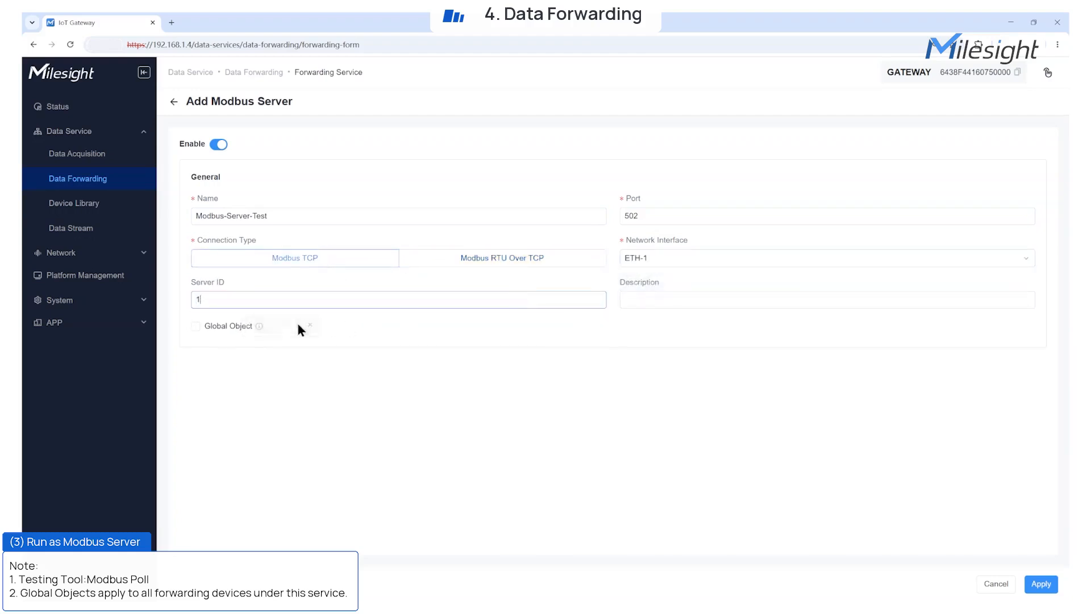
click(653, 299)
click(694, 319)
click(195, 326)
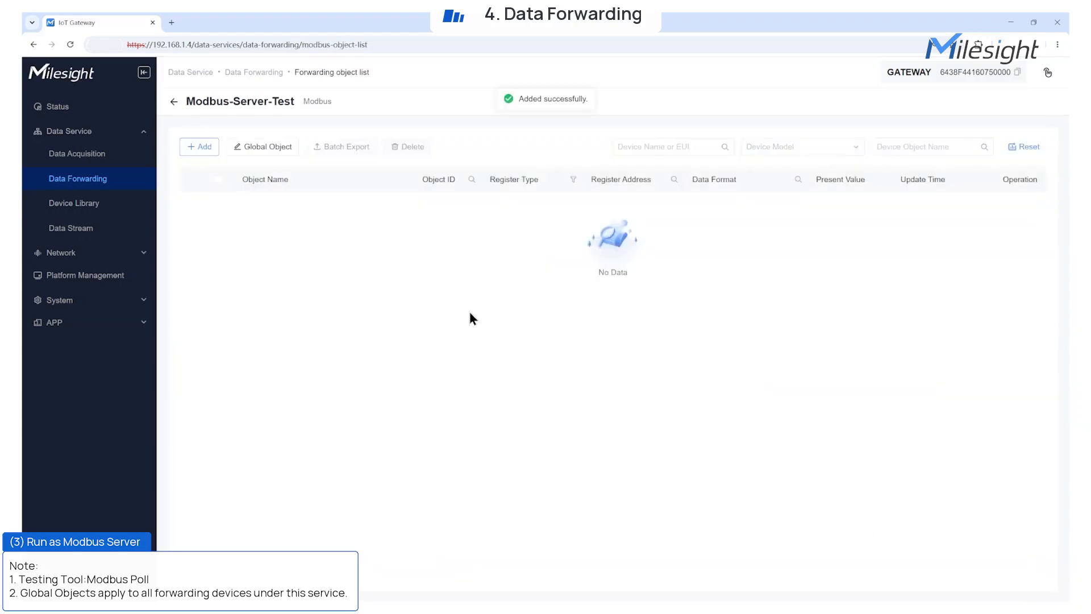
Add only WT101-test's Ambient Temperature object to the Modbus server.
click(196, 147)
click(282, 389)
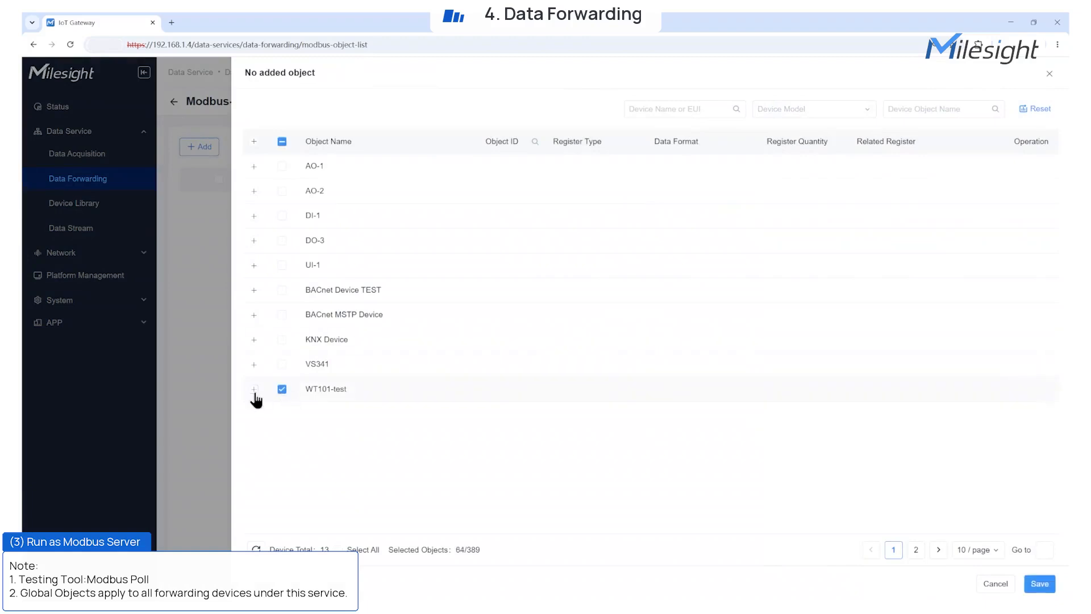
click(254, 389)
scroll(380, 440, down, 7)
scroll(379, 440, up, 4)
click(282, 236)
click(282, 261)
click(1035, 585)
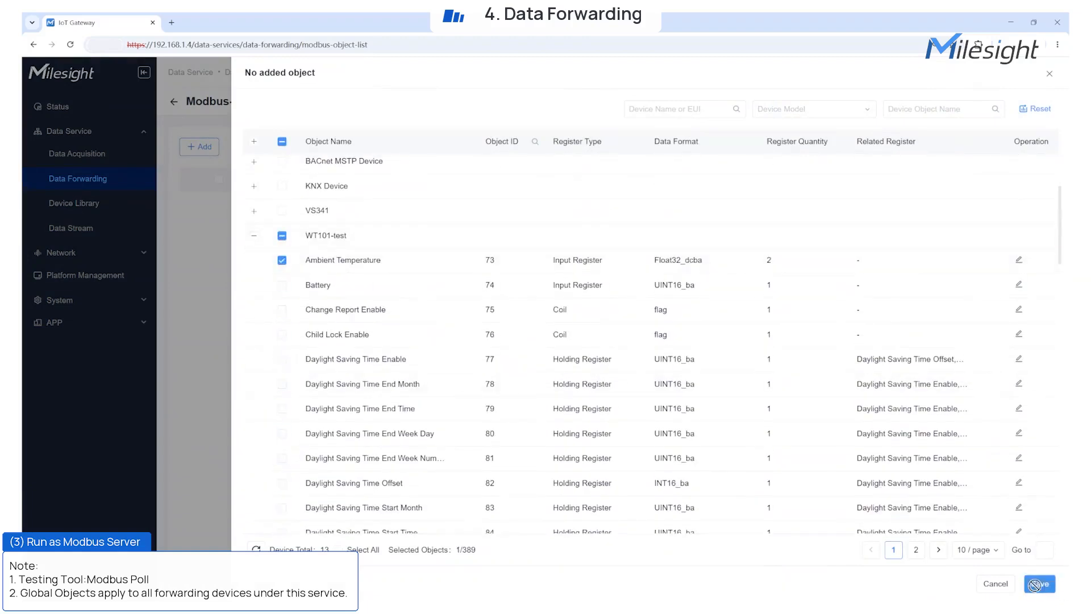
click(191, 204)
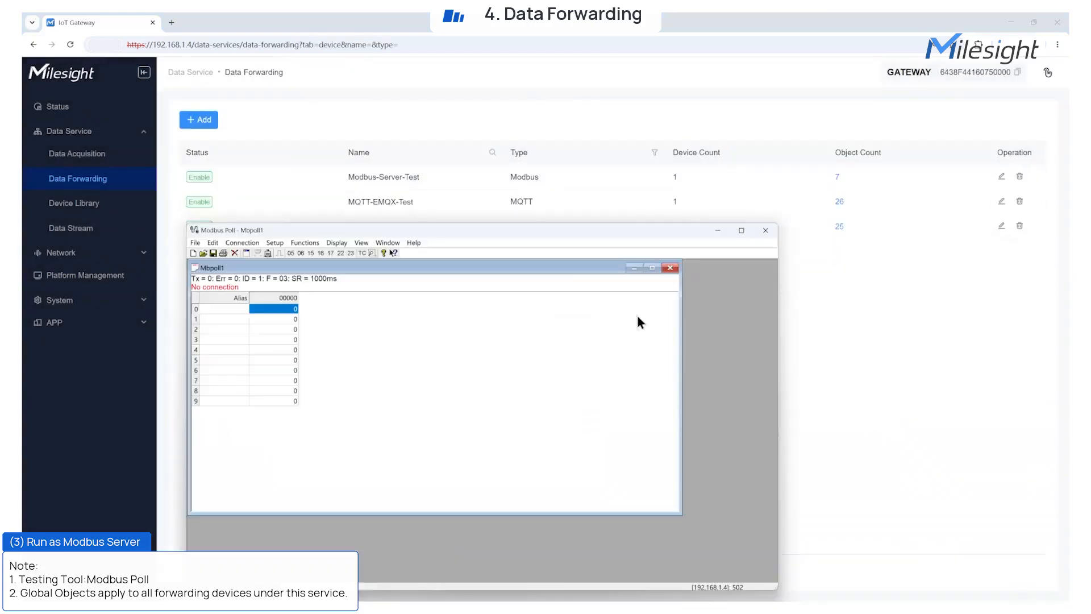
In Modbus Poll, set up a Modbus TCP/IP connection to the gateway at 192.168.1.4:502.
click(254, 244)
click(252, 256)
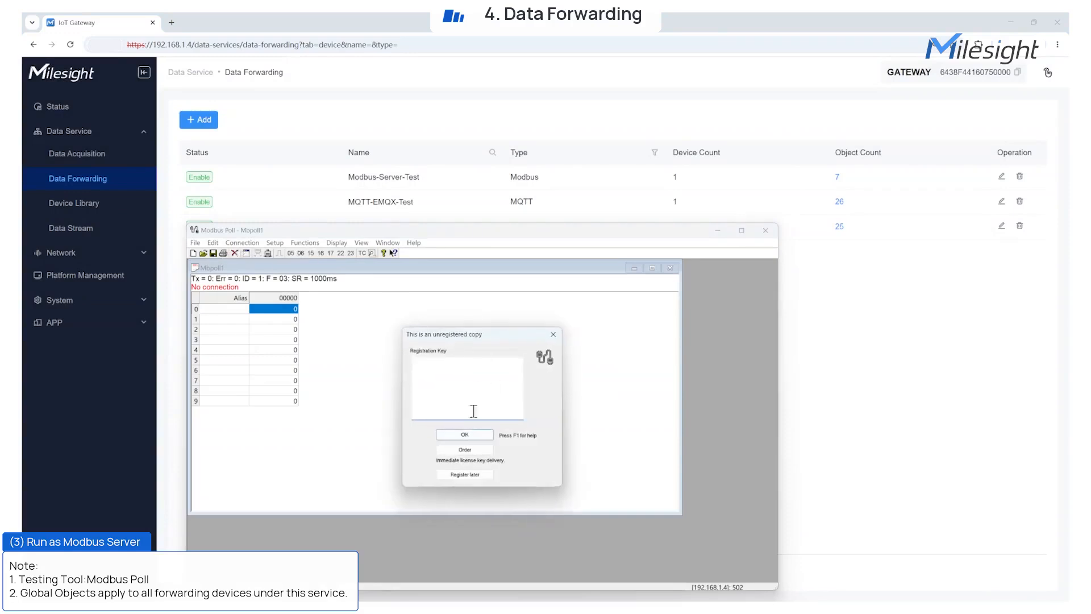
click(445, 345)
click(446, 346)
double_click(442, 467)
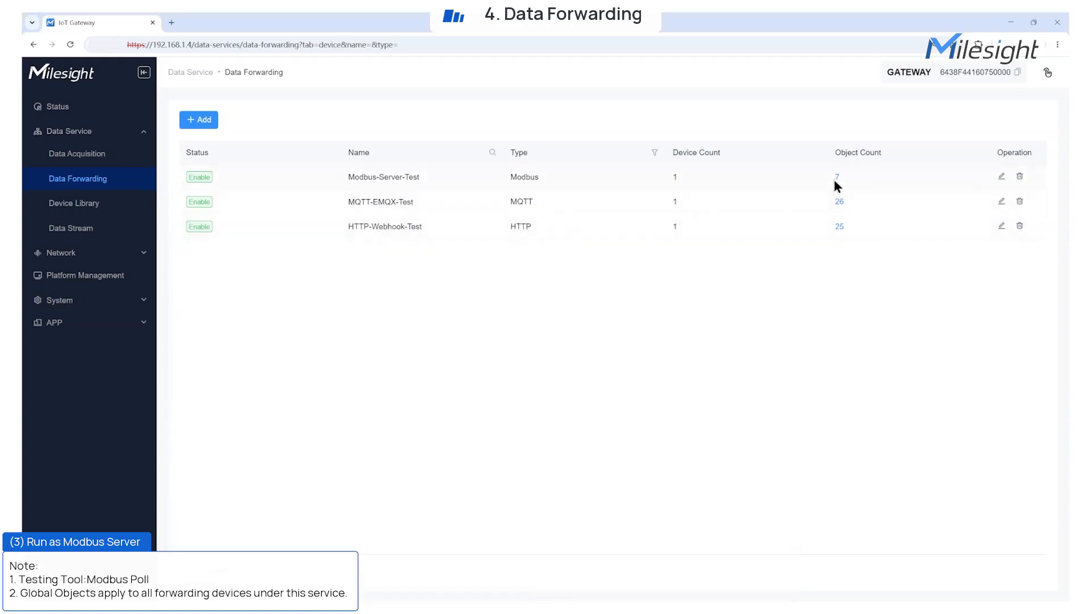
Open Ambient Temperature's settings in Modbus-Server-Test to check its input register 16.
click(837, 178)
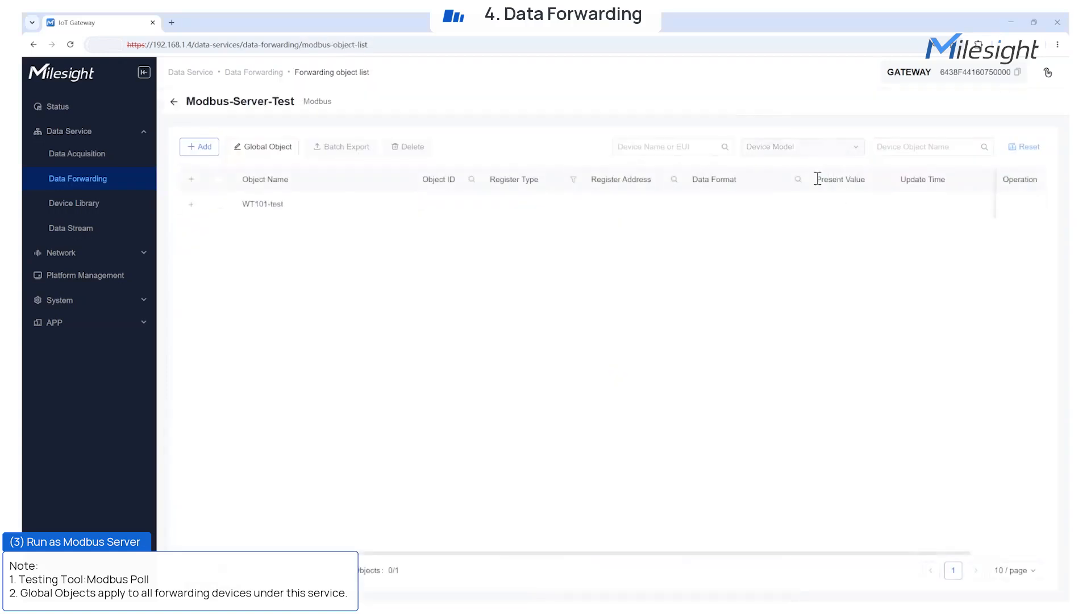
click(192, 205)
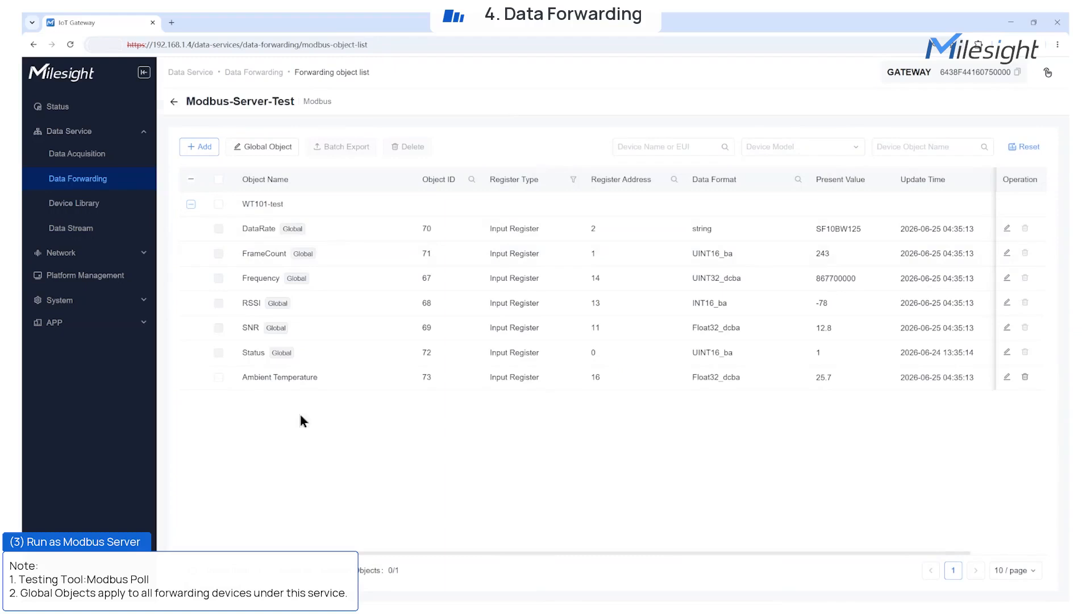
click(1007, 377)
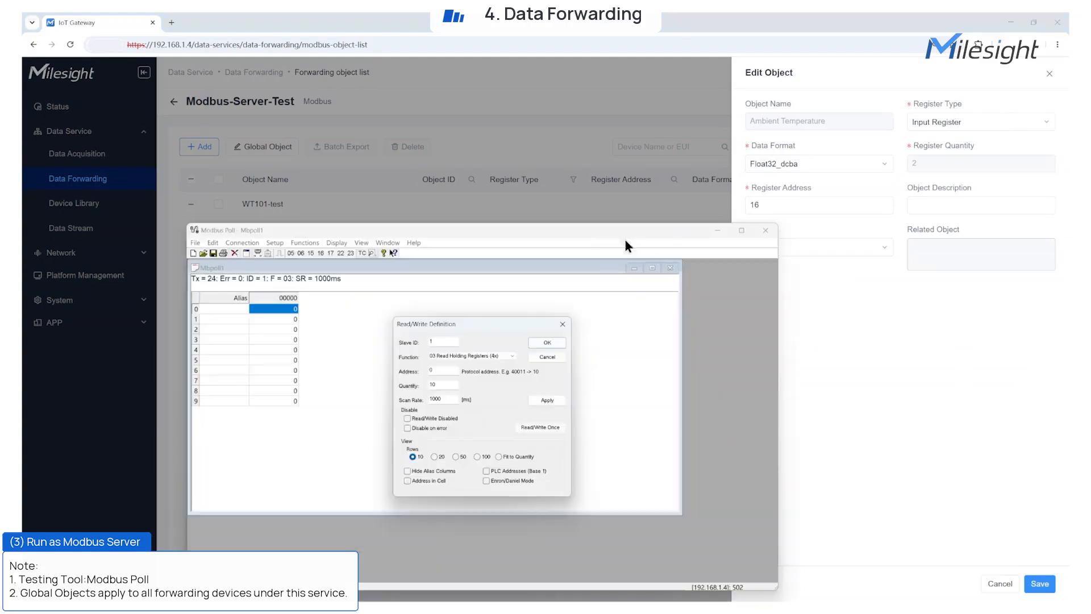
Set the read to 04 Read Input Registers starting at address 16 and apply it.
click(490, 358)
click(468, 376)
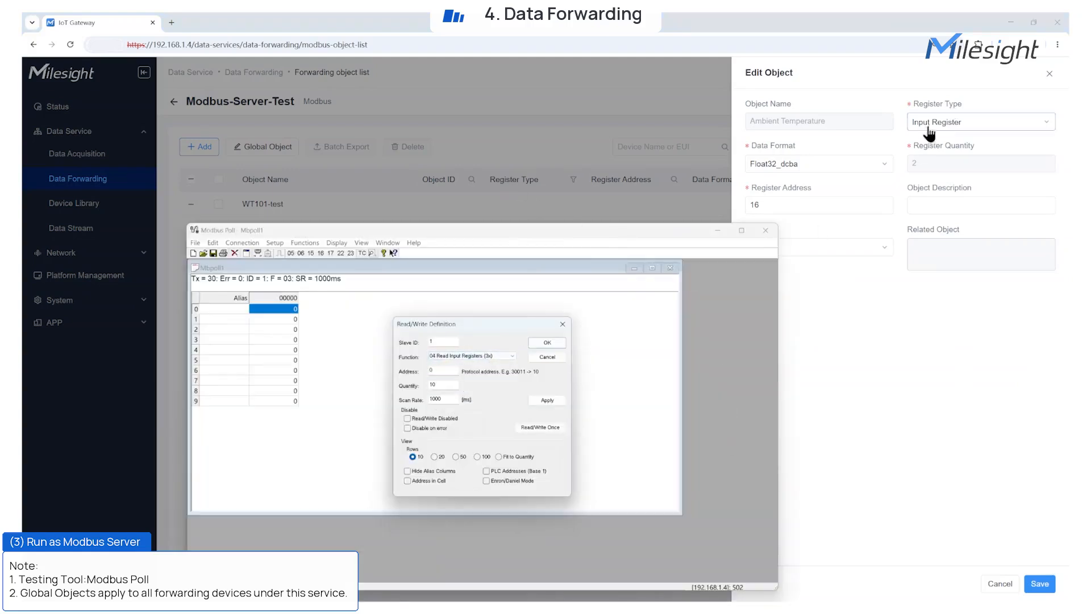
click(448, 370)
key(BackSpace)
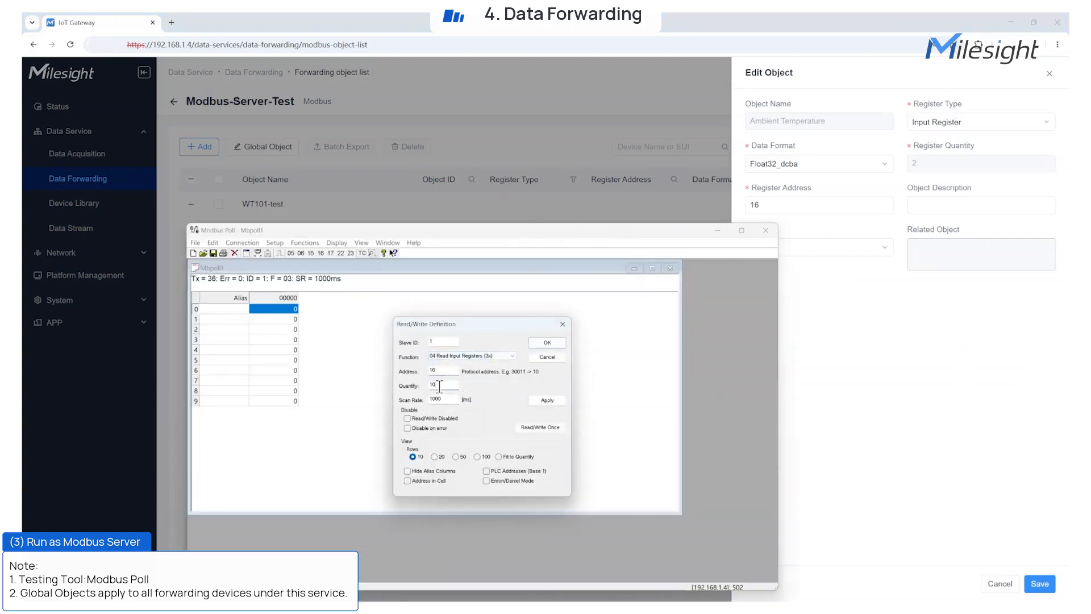
click(555, 344)
Show the temperature register as a Float DC BA value reading 25.7, then close Modbus Poll.
click(279, 370)
click(336, 243)
click(360, 410)
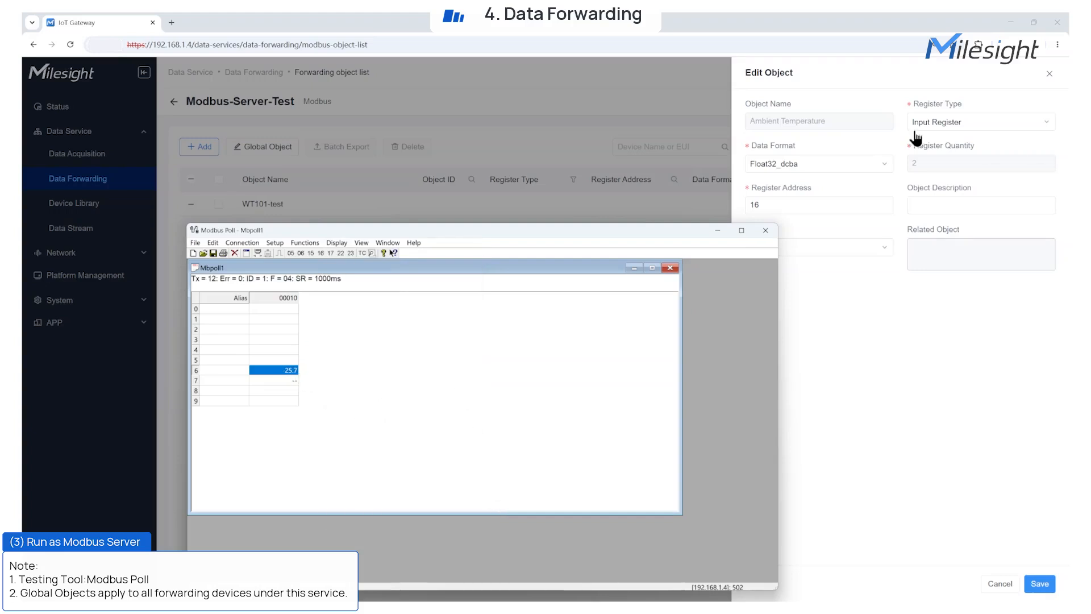
click(772, 233)
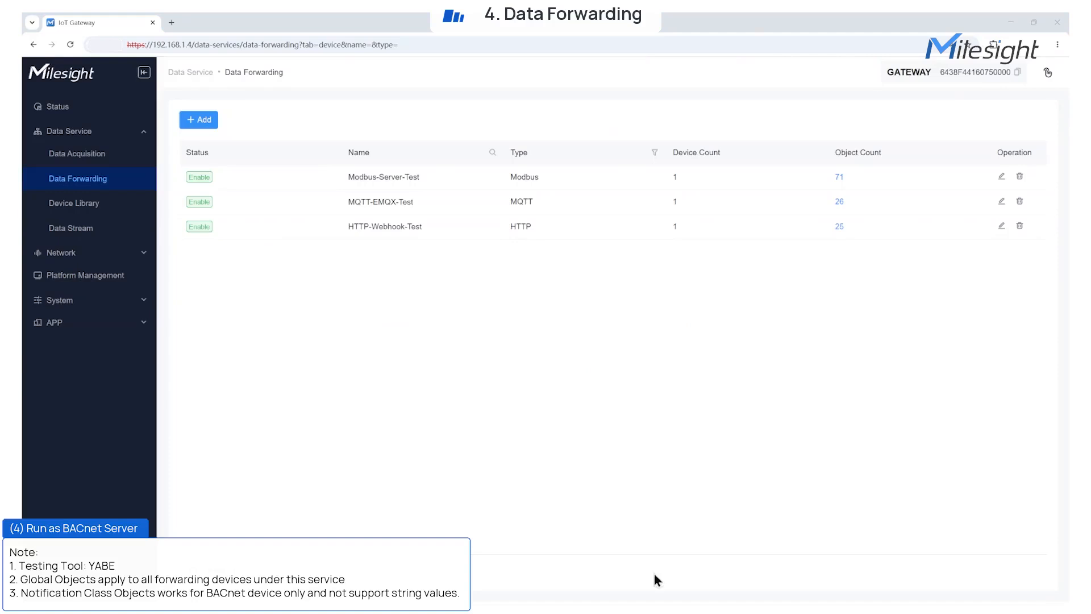
Add a BACnet forwarding service using ETH-1 as the network interface.
mouse_move(196, 128)
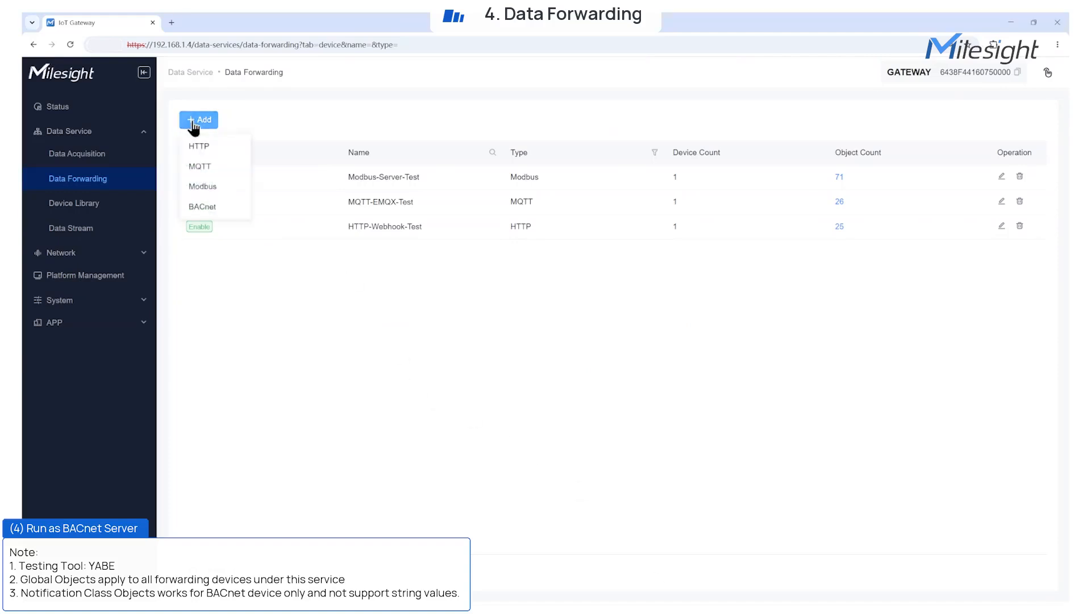
click(204, 204)
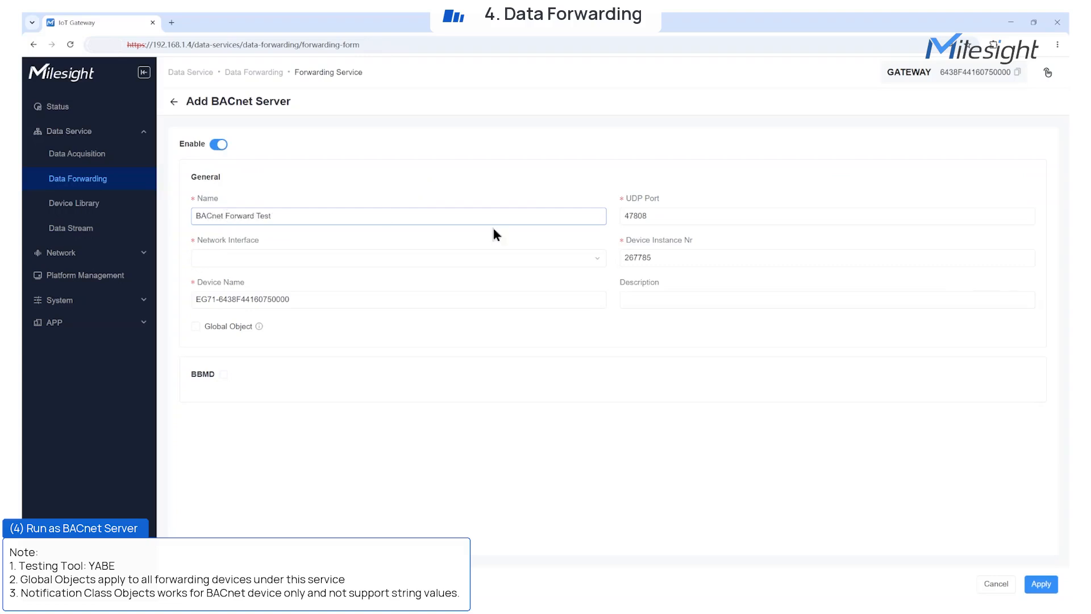
click(594, 259)
click(546, 280)
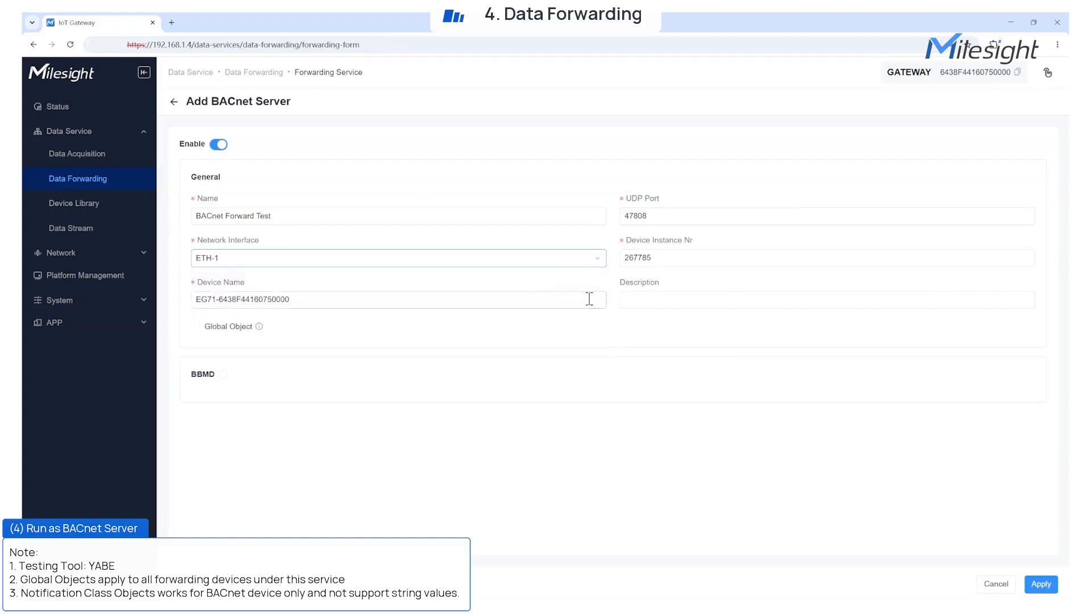
Change the device name to EG71-Test and forward all Global Objects.
click(630, 261)
click(571, 302)
drag(223, 303, 305, 307)
key(BackSpace)
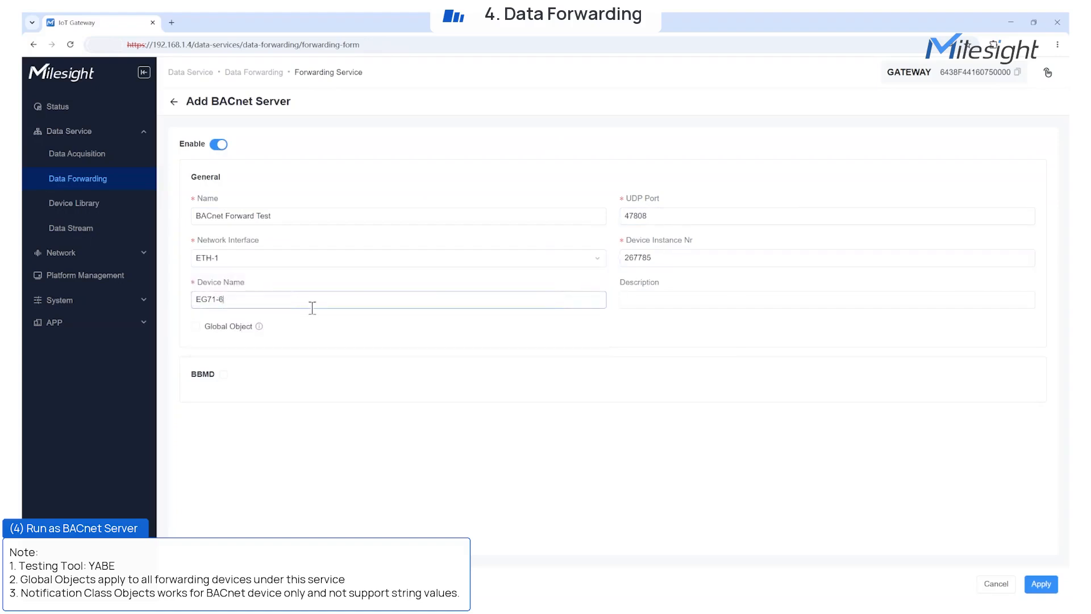
text(Test)
mouse_move(258, 328)
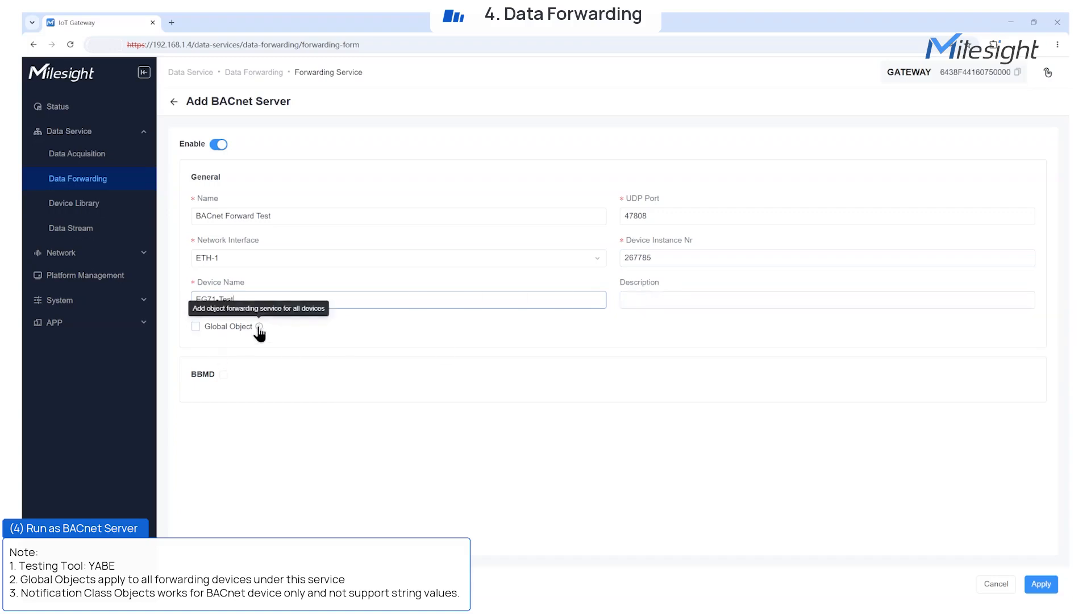
click(196, 329)
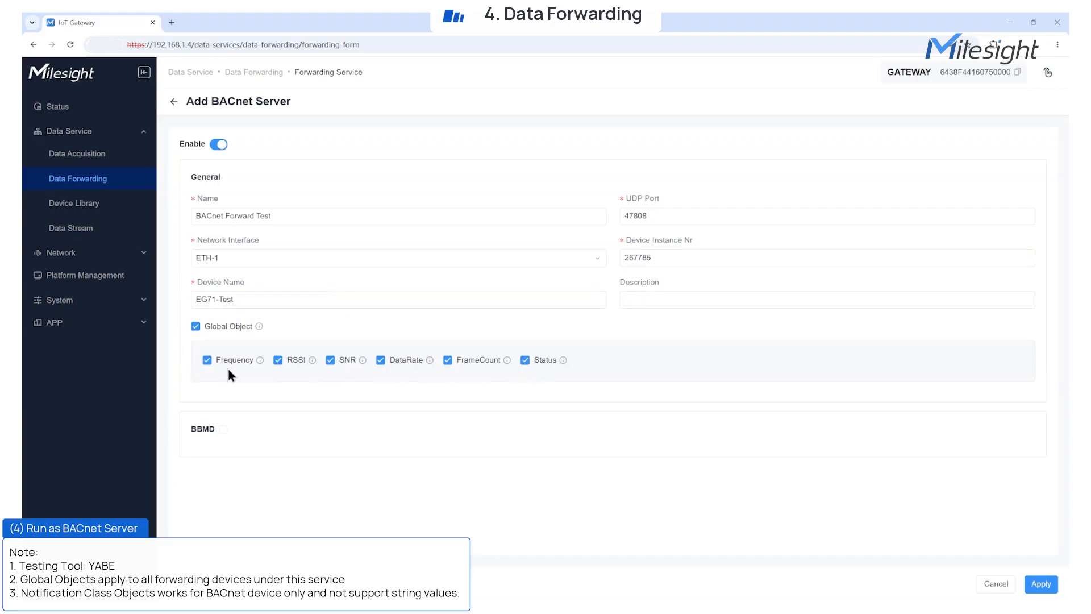
Try the BBMD settings with foreign device registration, then leave BBMD disabled.
mouse_move(363, 362)
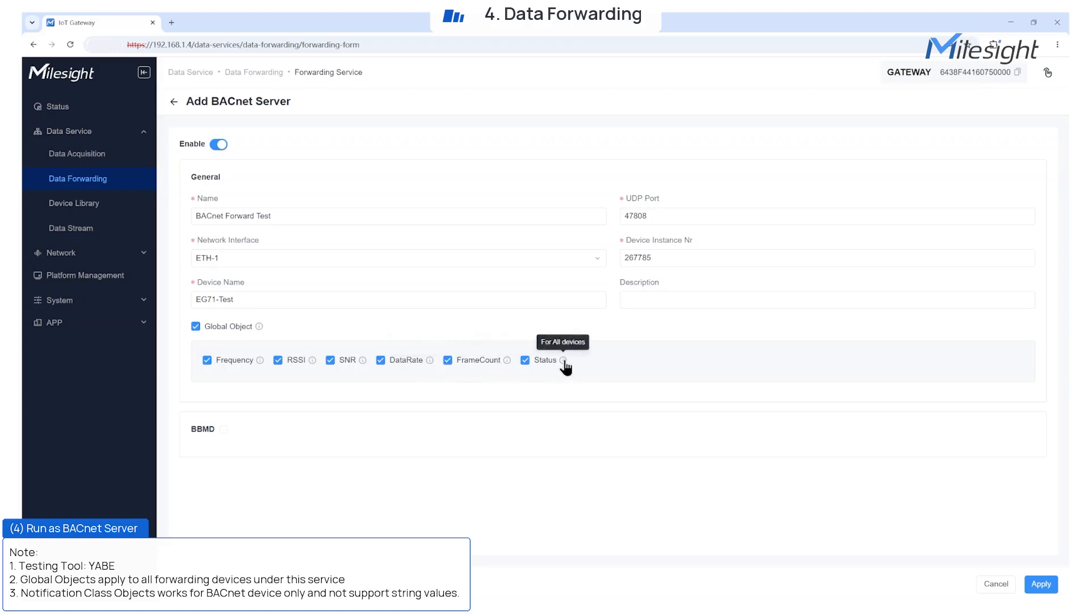
click(224, 430)
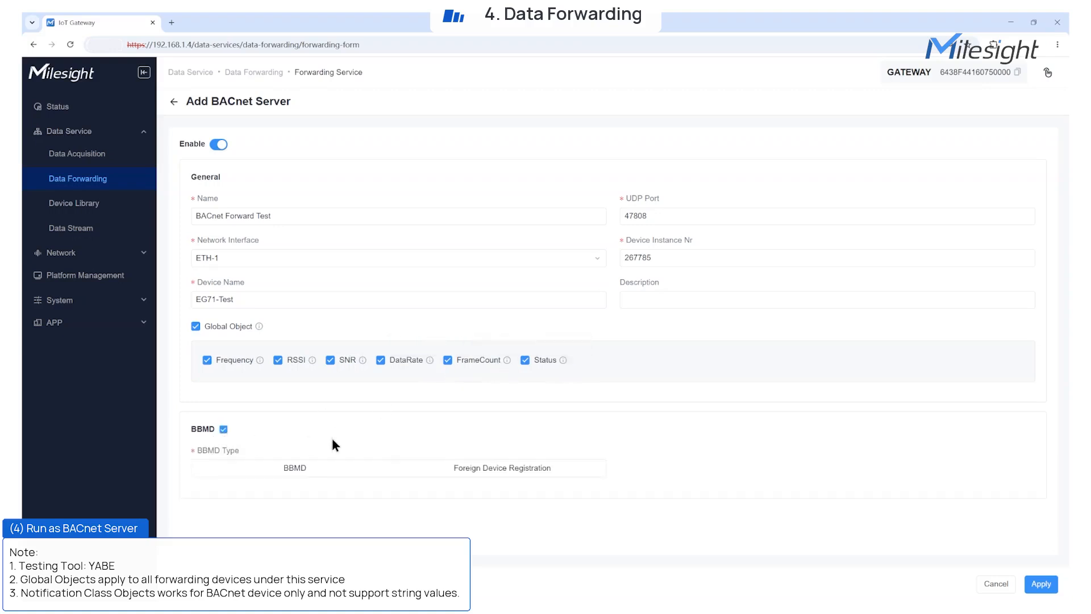
click(303, 474)
click(449, 472)
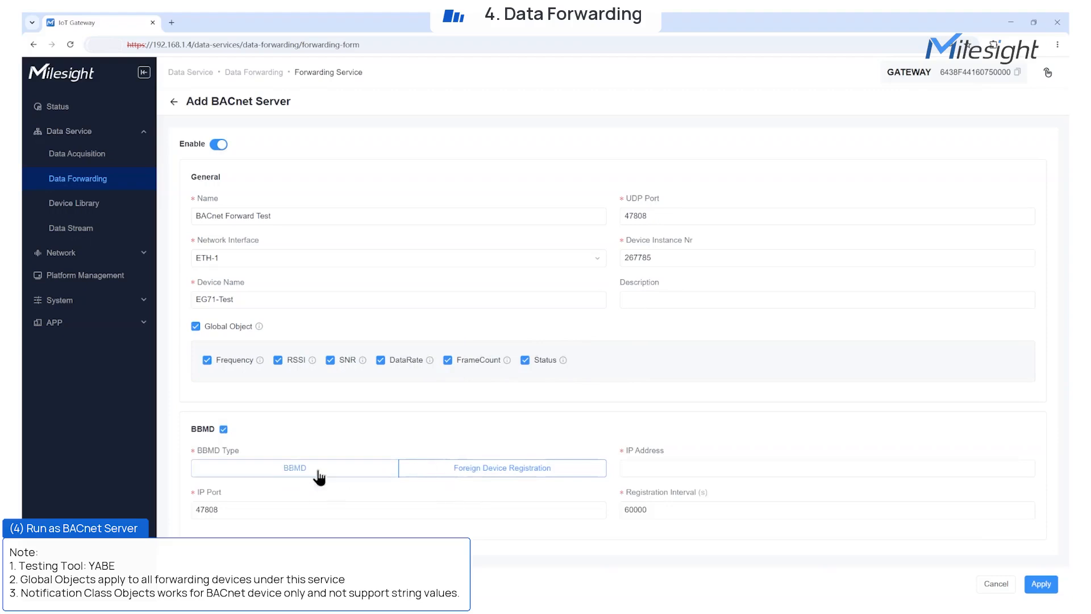
click(223, 430)
Save BACnet Forward Test and select WT101.temperature and WT101.valve_opening for forwarding.
click(1043, 583)
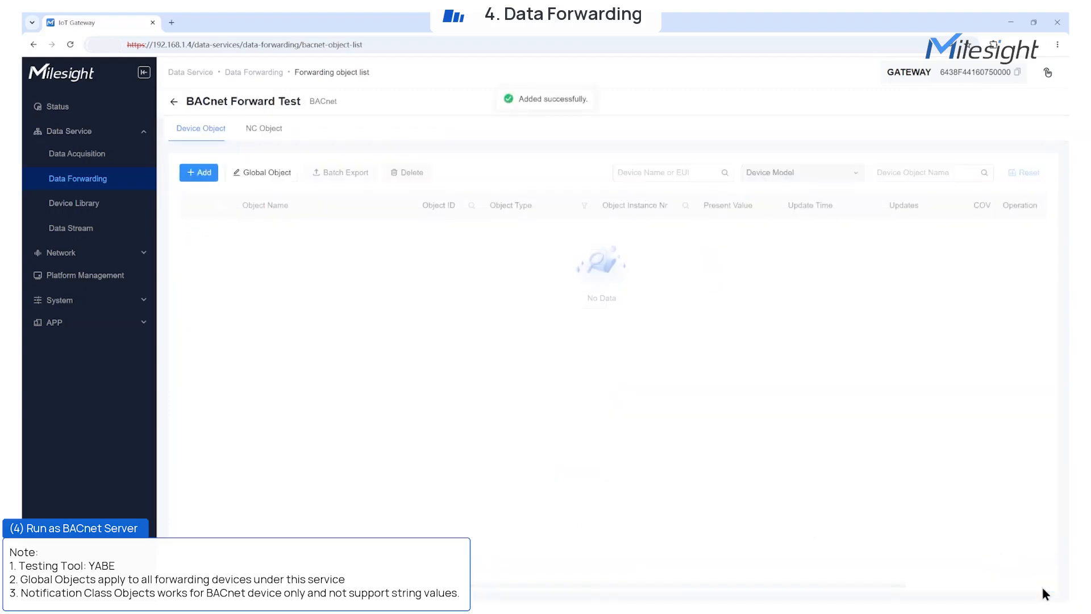
click(197, 173)
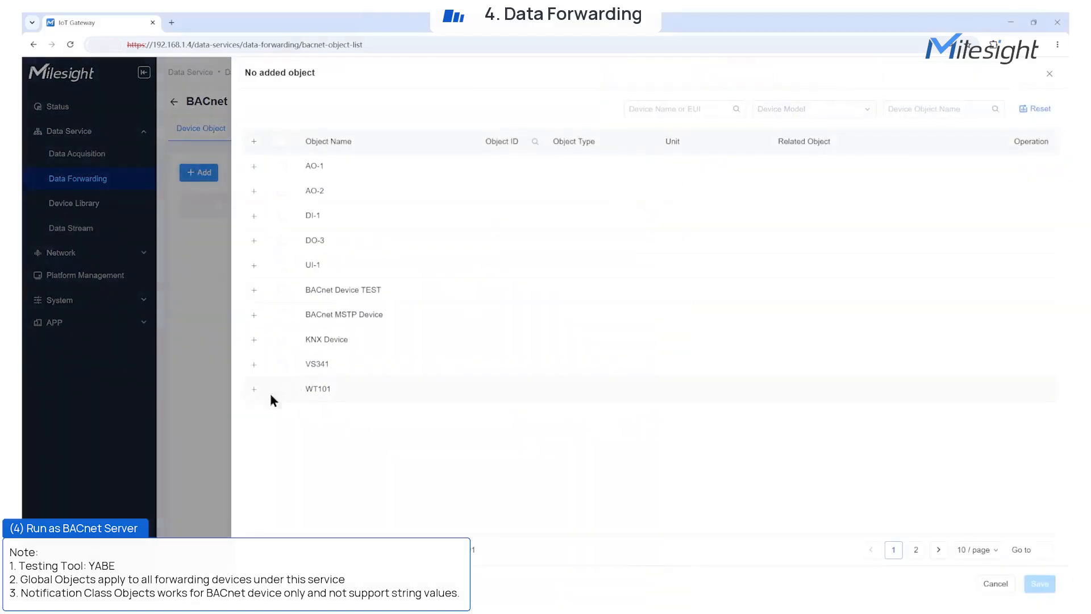
click(256, 390)
click(282, 413)
scroll(282, 449, down, 20)
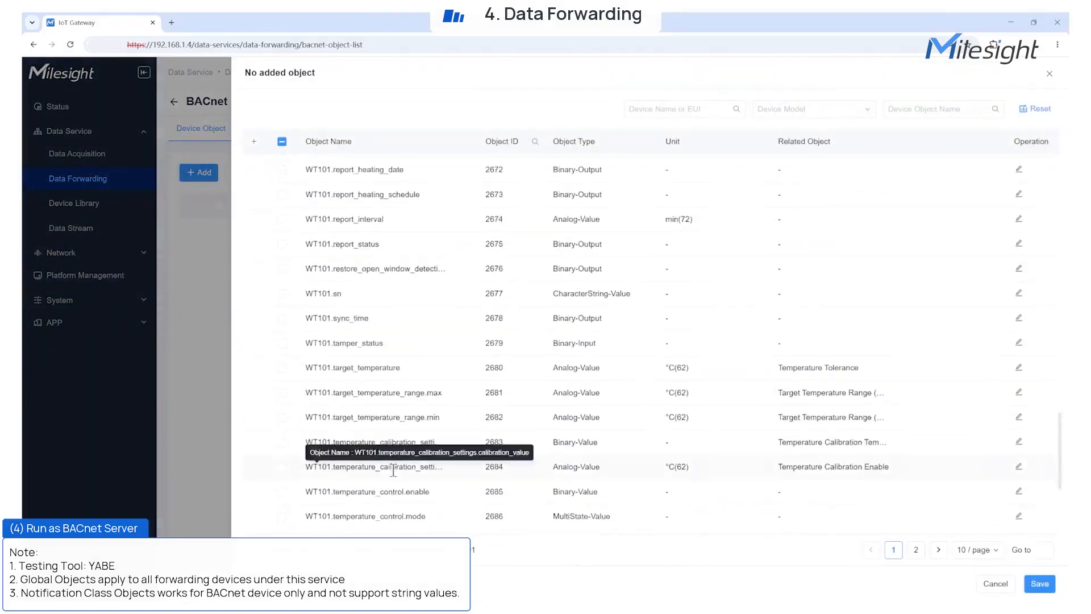
click(281, 471)
Save the WT101 objects and stop forwarding the DataRate and FrameCount globals.
click(1040, 585)
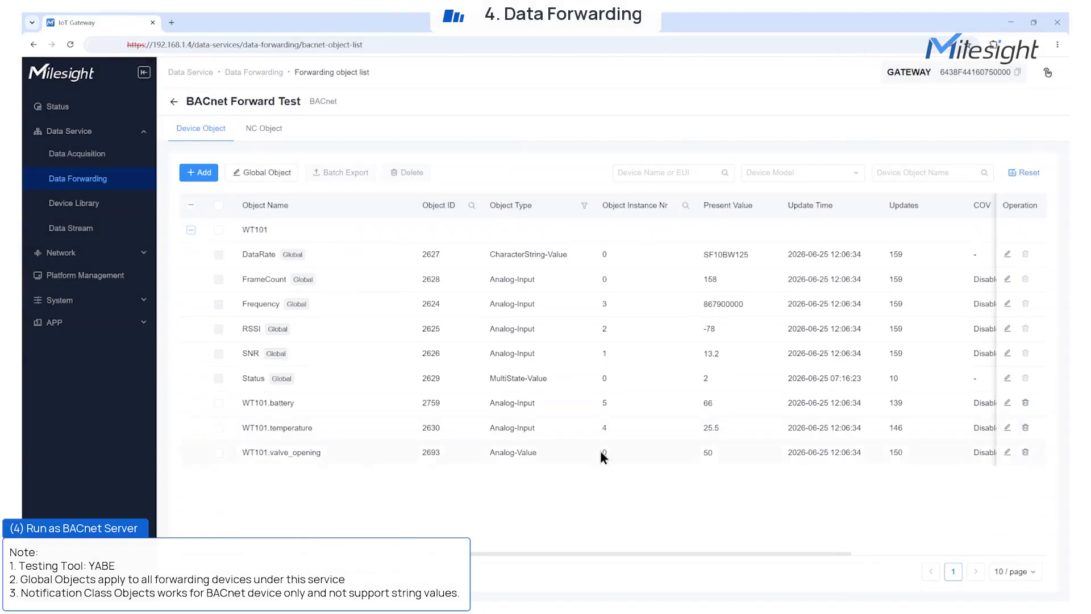
click(268, 175)
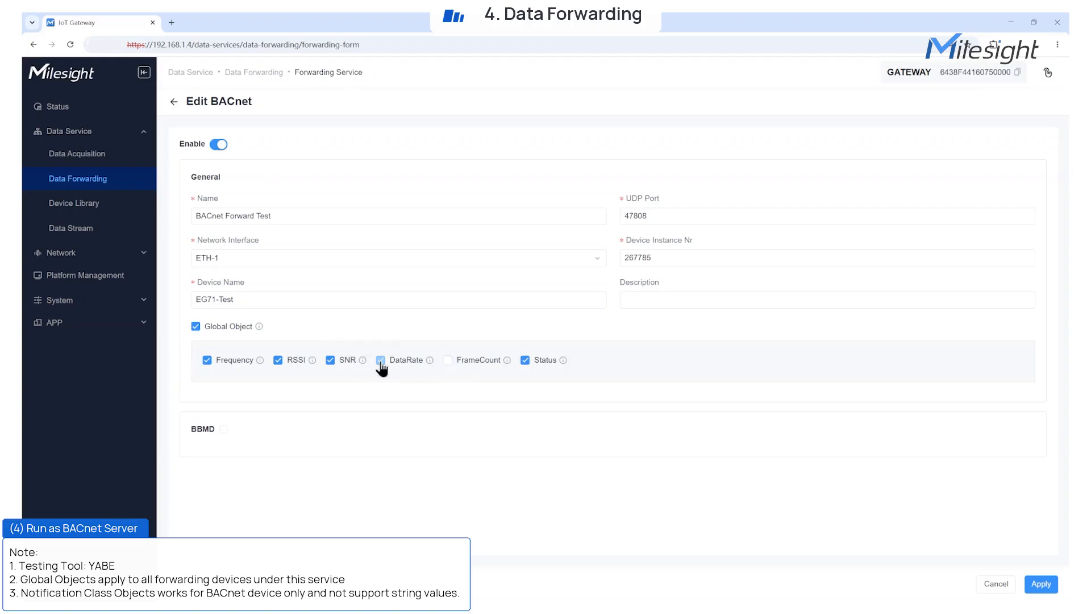
click(1041, 584)
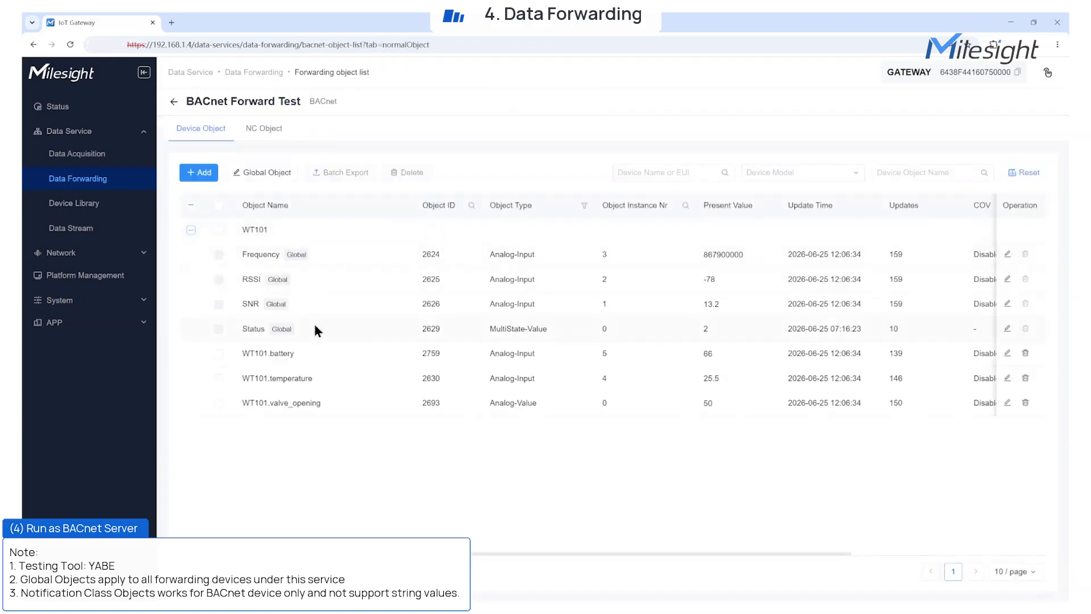
Create a notification-class object named 'Valave Opening' with instance number 2.
click(264, 129)
click(199, 172)
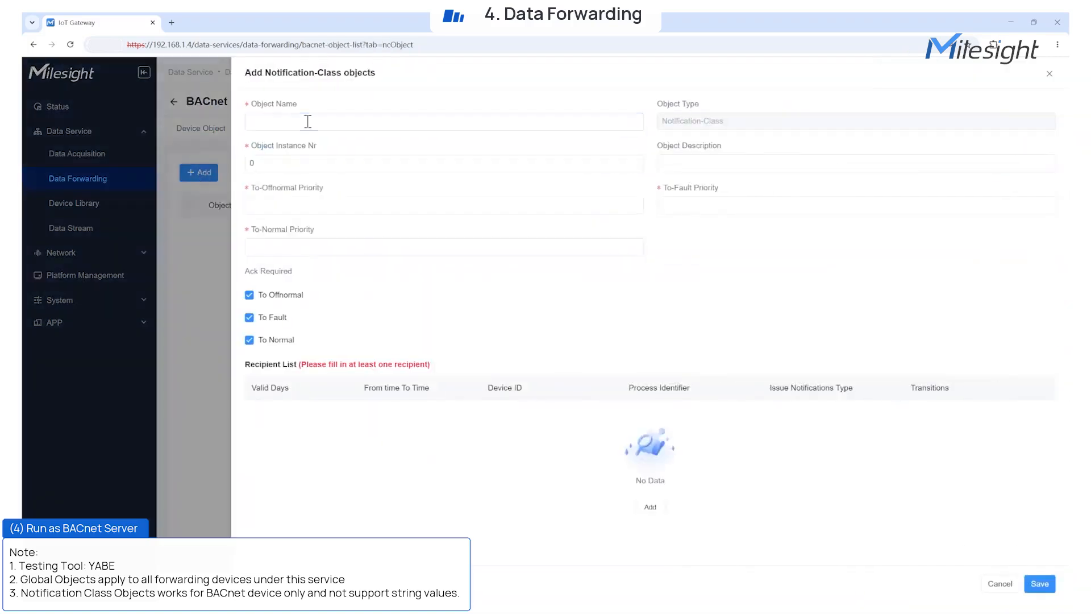
click(309, 122)
text(Valave Opening)
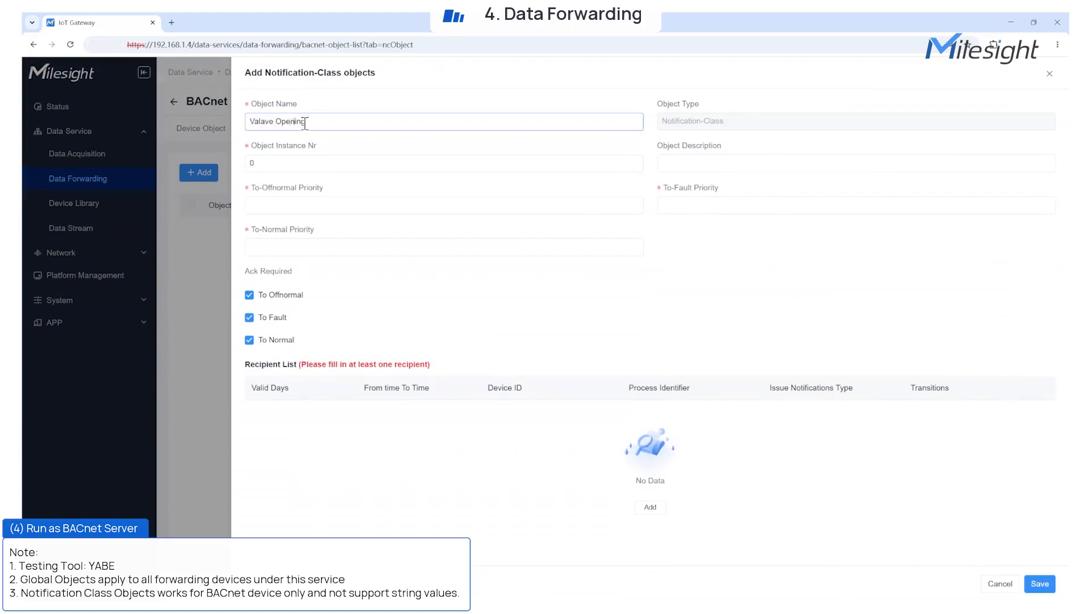
click(289, 163)
text(2)
Give it the description 'test for alarming' and priorities of 122.
click(677, 165)
text(test for alarming)
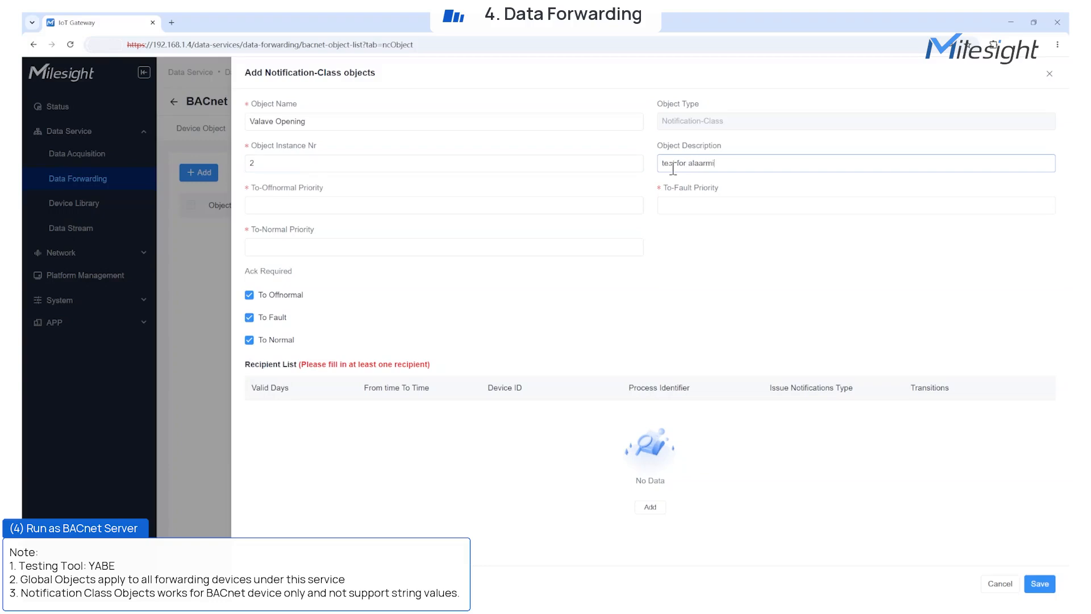
click(581, 200)
text(122)
key(Tab)
text(122)
key(Tab)
text(122)
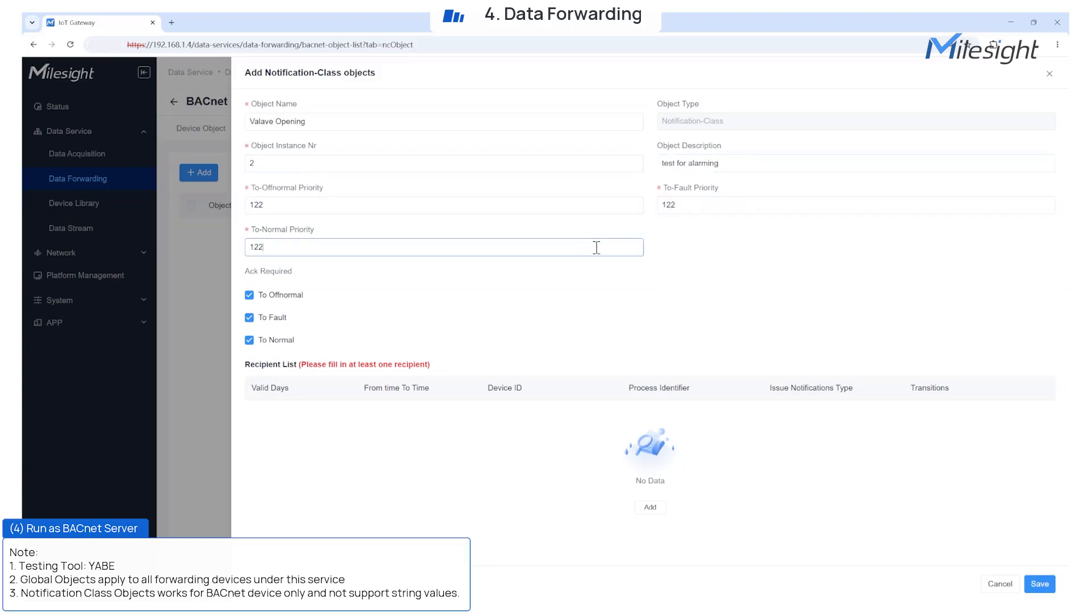
Add a Confirmed recipient with Device ID 1 and Process Identifier 1, then save.
click(650, 507)
click(341, 415)
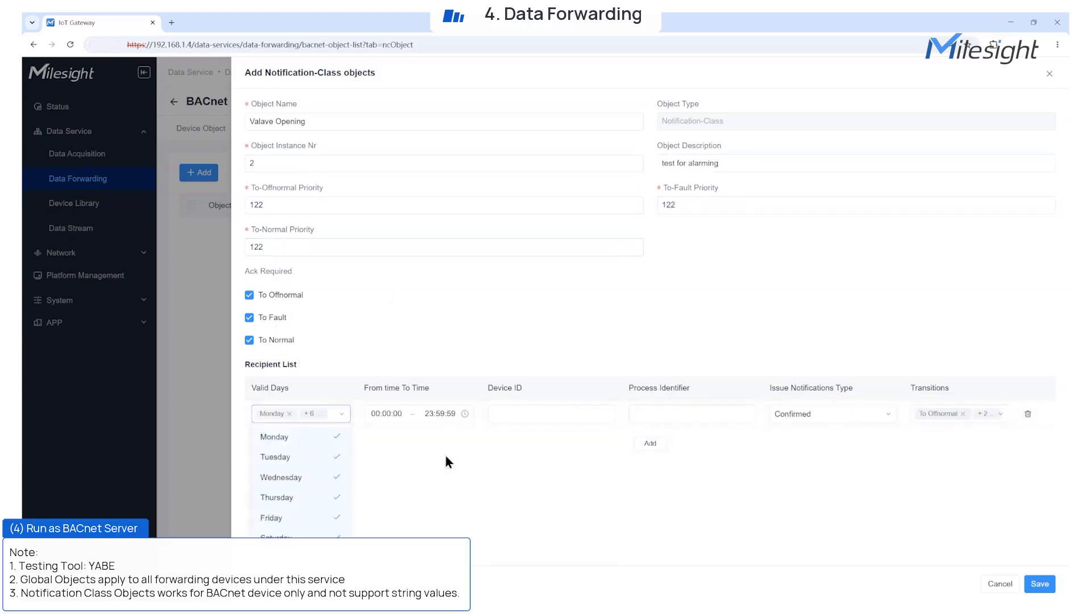
click(545, 414)
text(1)
click(672, 415)
text(1)
click(890, 414)
click(796, 437)
click(960, 414)
click(1002, 556)
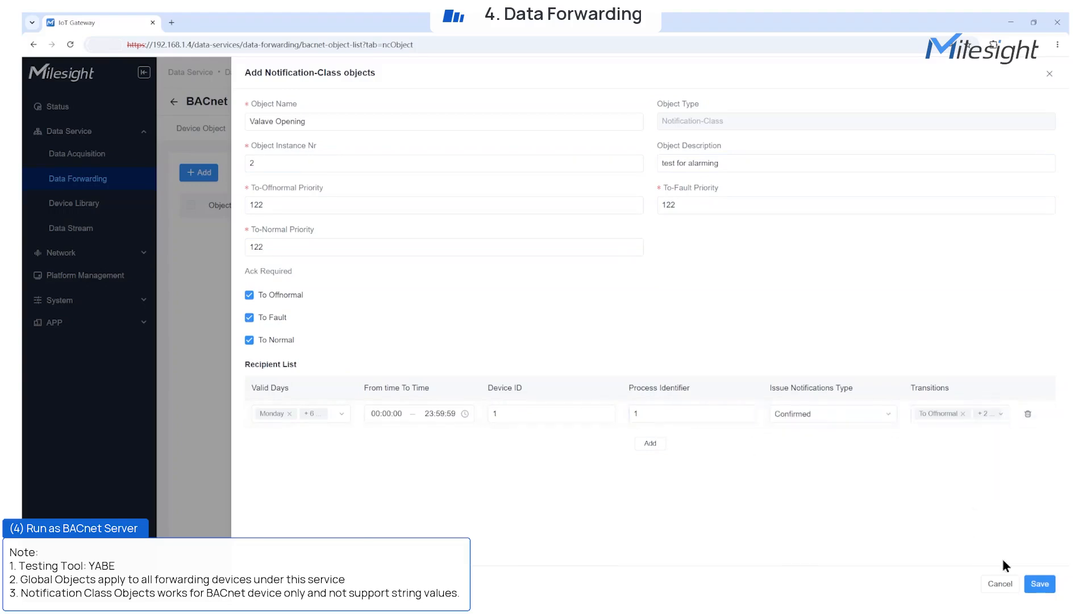
click(1040, 583)
Open WT101.valve_opening's settings from the device objects list.
click(201, 129)
click(191, 229)
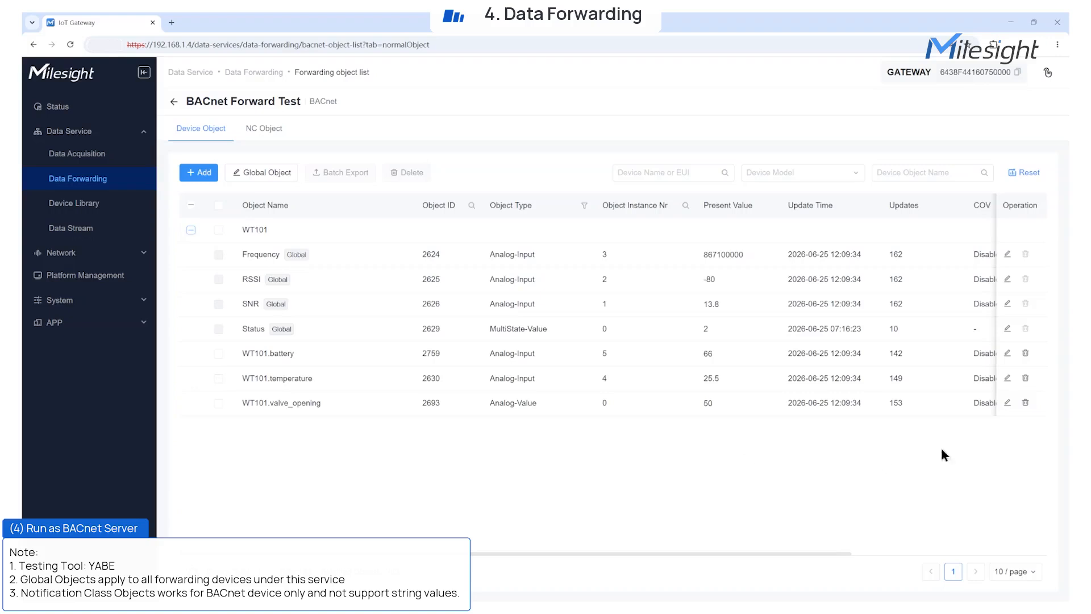
click(1011, 403)
Enable event detection on WT101.valve_opening linked to the Valave Opening notification class.
click(750, 291)
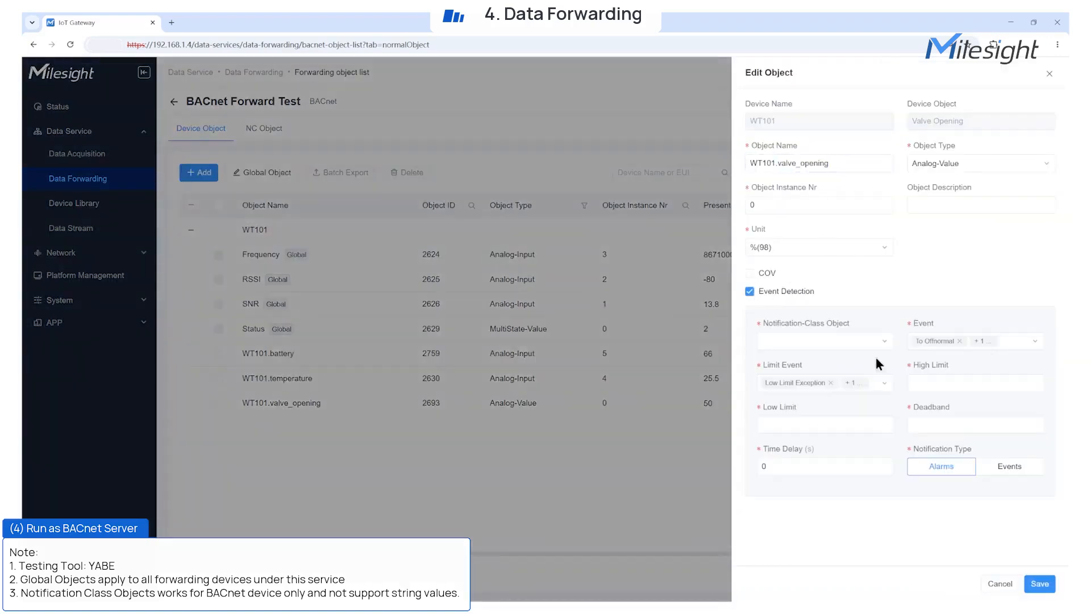
click(824, 341)
click(820, 364)
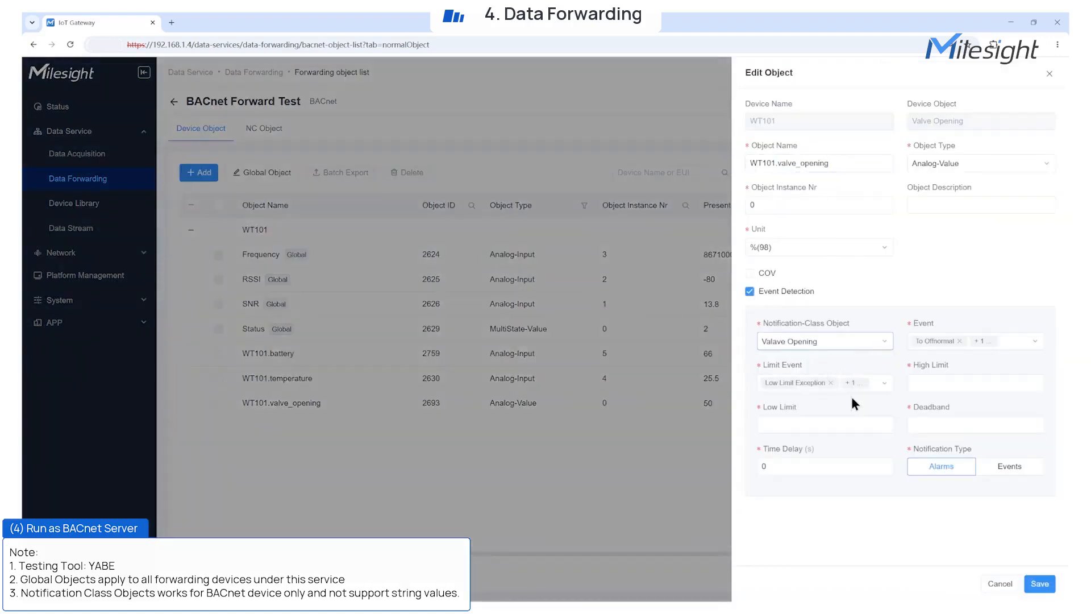
click(882, 384)
Set high limit 80, low limit 30 and deadband 1, save, and bring up YABE.
click(909, 383)
text(80)
click(836, 425)
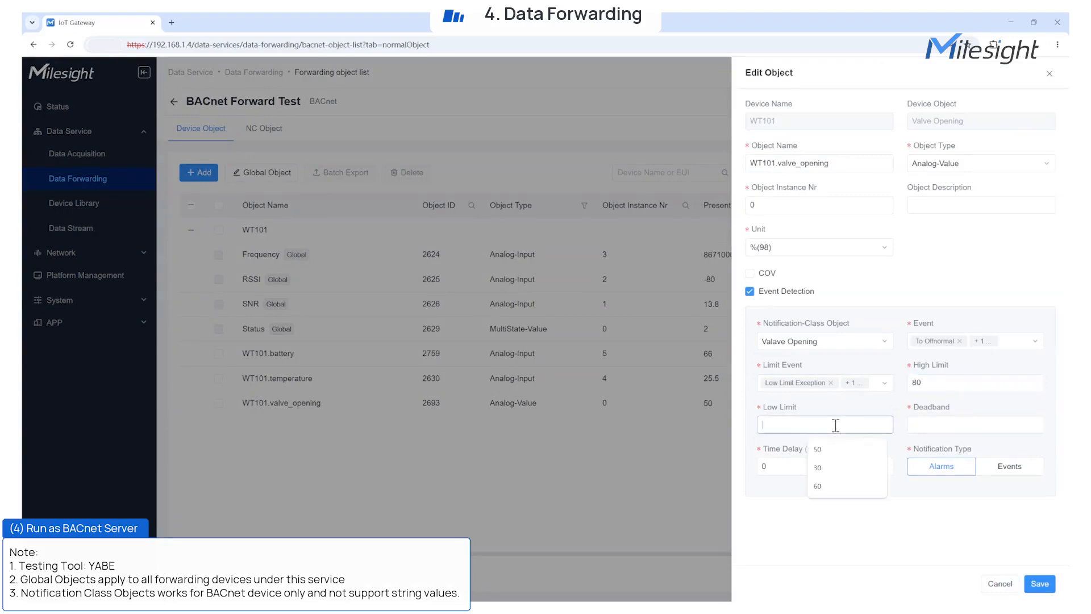
text(30)
click(966, 425)
text(1)
click(1041, 585)
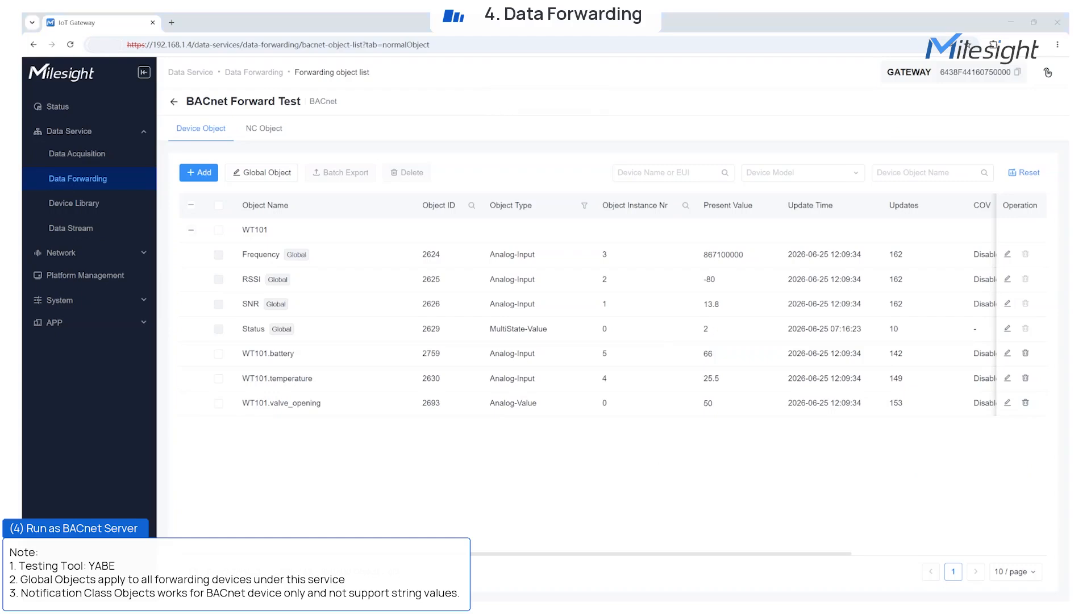
drag(871, 368, 677, 202)
Add a BACnet channel on the local endpoint in YABE and discover the gateway device.
click(241, 229)
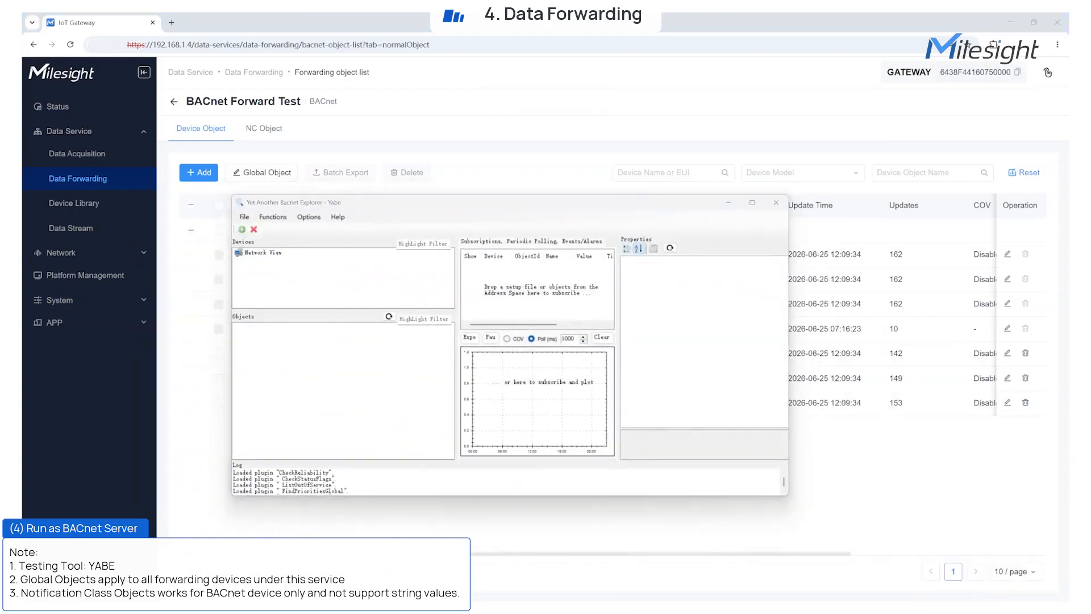
double_click(457, 321)
click(493, 309)
click(307, 271)
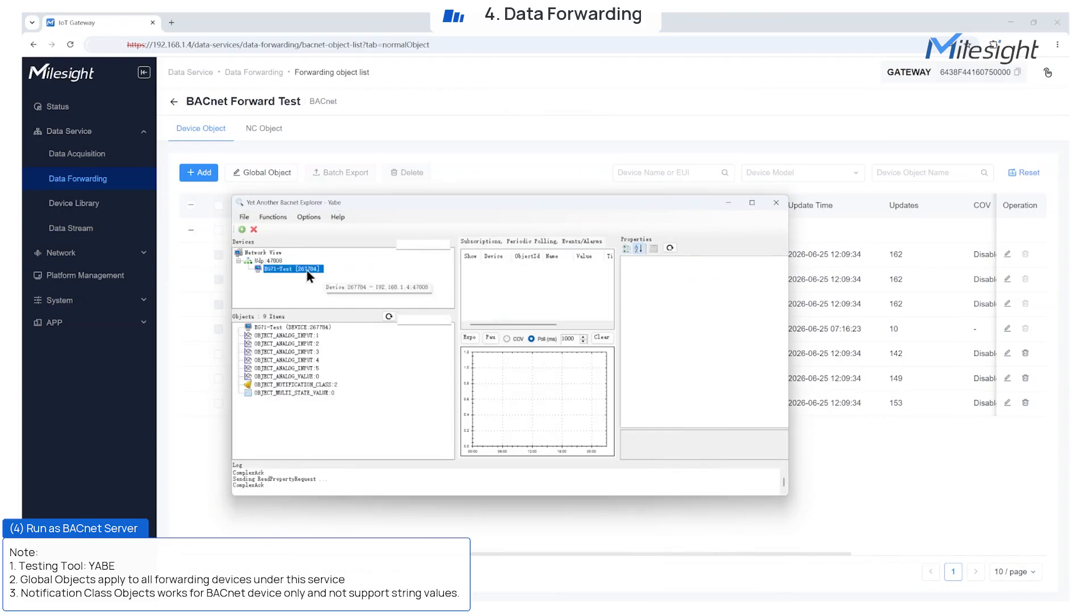
click(303, 345)
drag(654, 205, 670, 39)
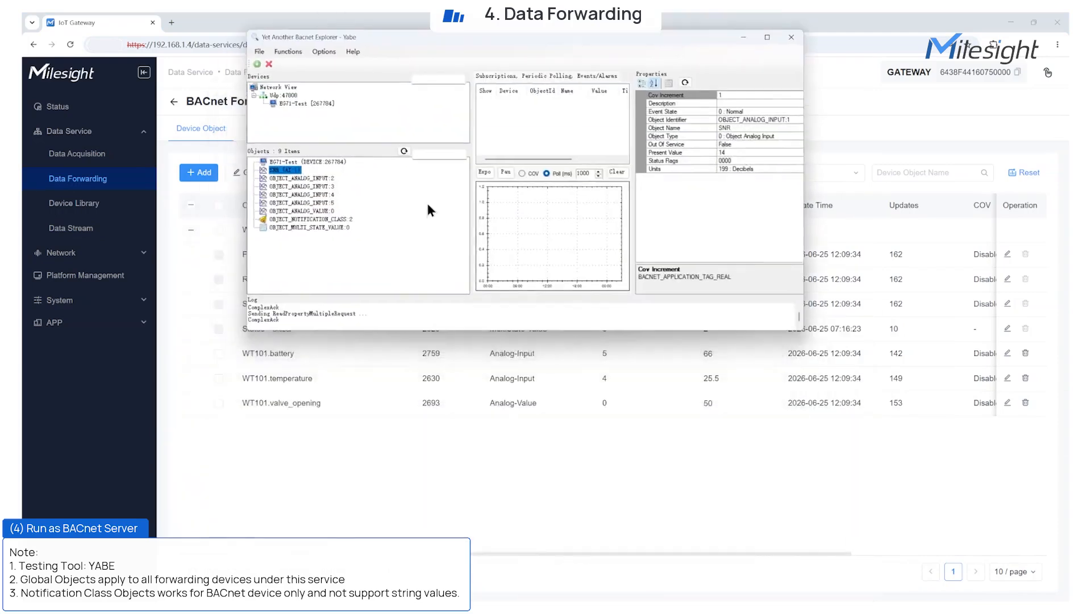
Inspect WT101.valve_opening's properties for high limit 80, low limit 30 and notification class 2.
click(300, 203)
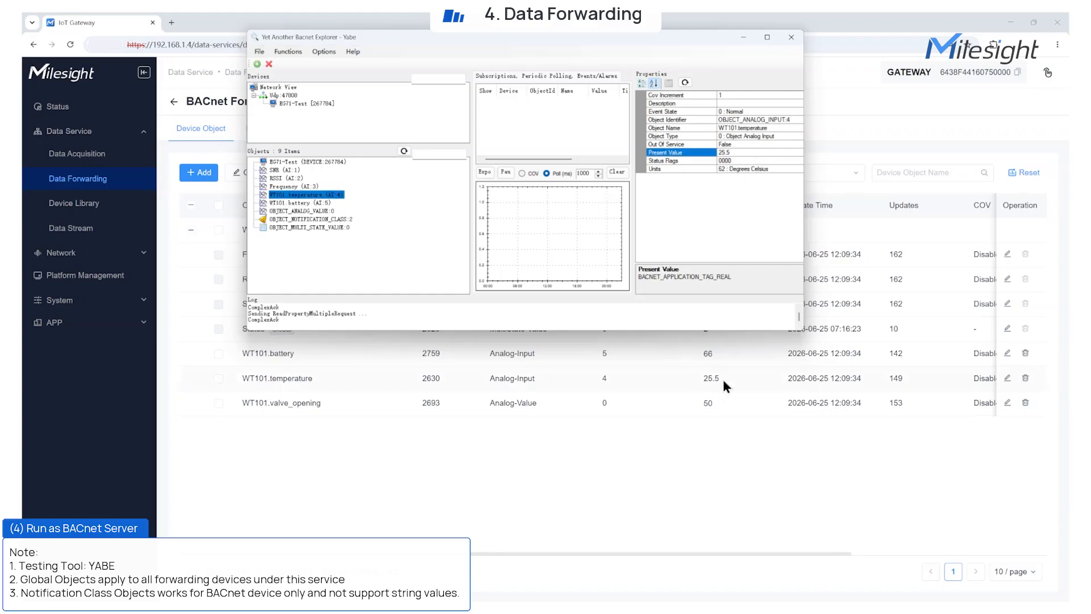
click(304, 211)
scroll(737, 227, down, 1)
click(736, 226)
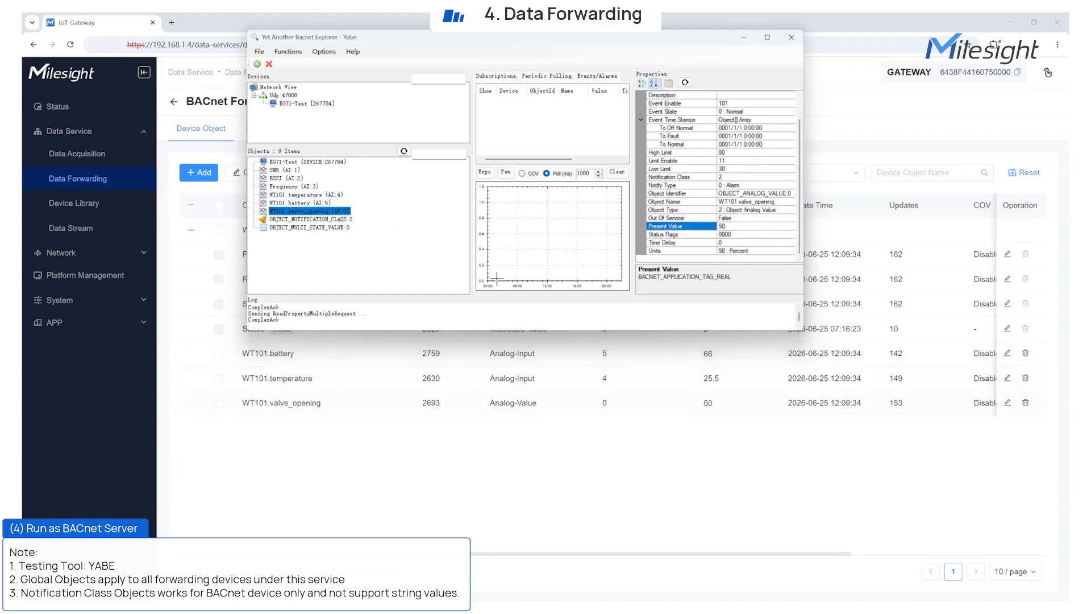
click(320, 219)
click(320, 227)
click(326, 212)
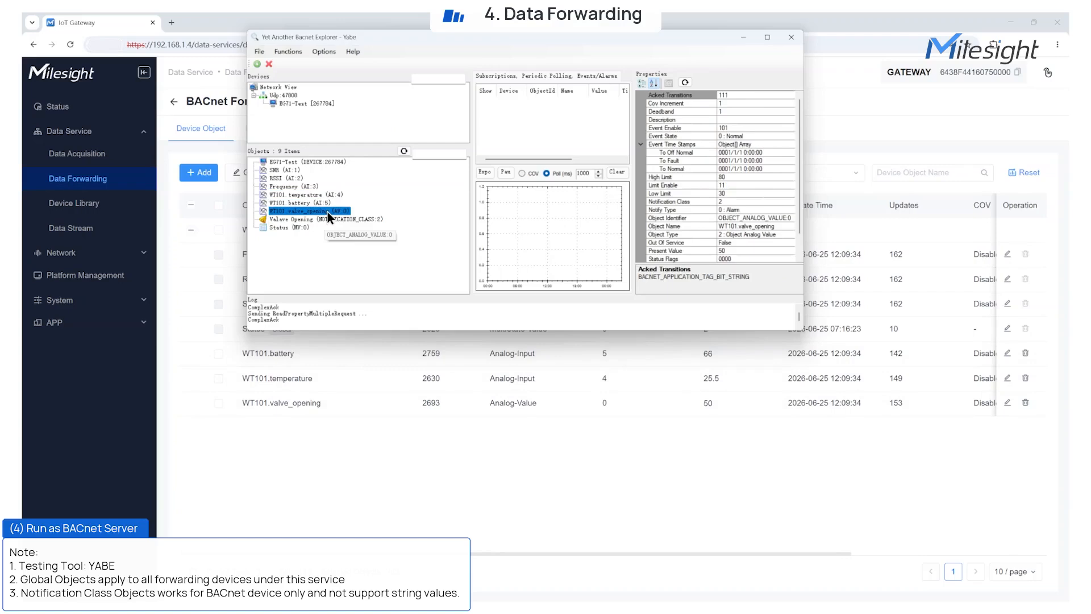
click(525, 454)
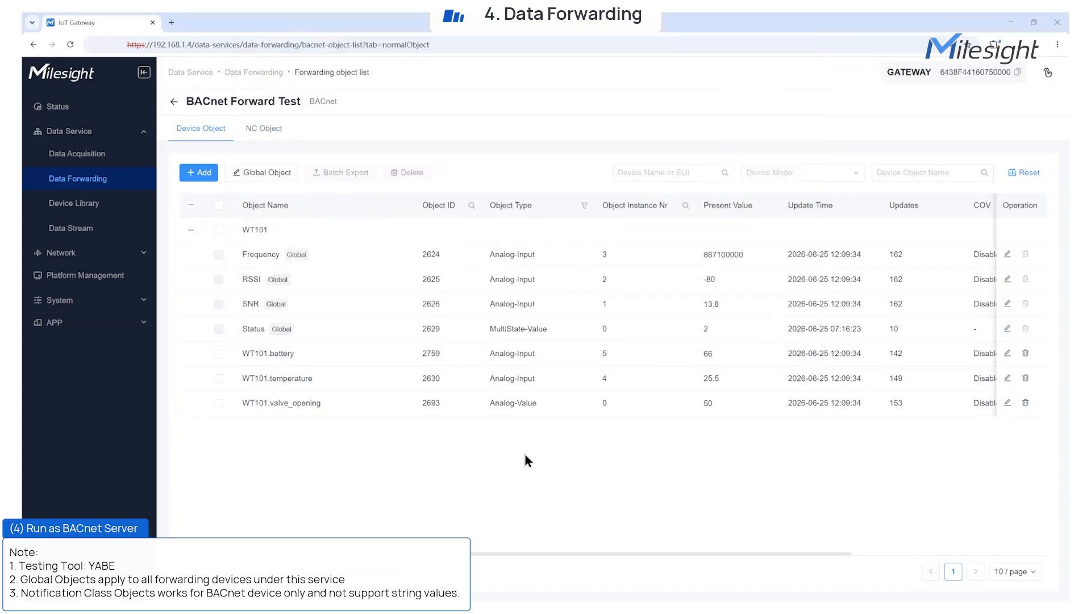
Send a confirmed hex downlink ffb414 to WT101 from Data Acquisition.
click(86, 154)
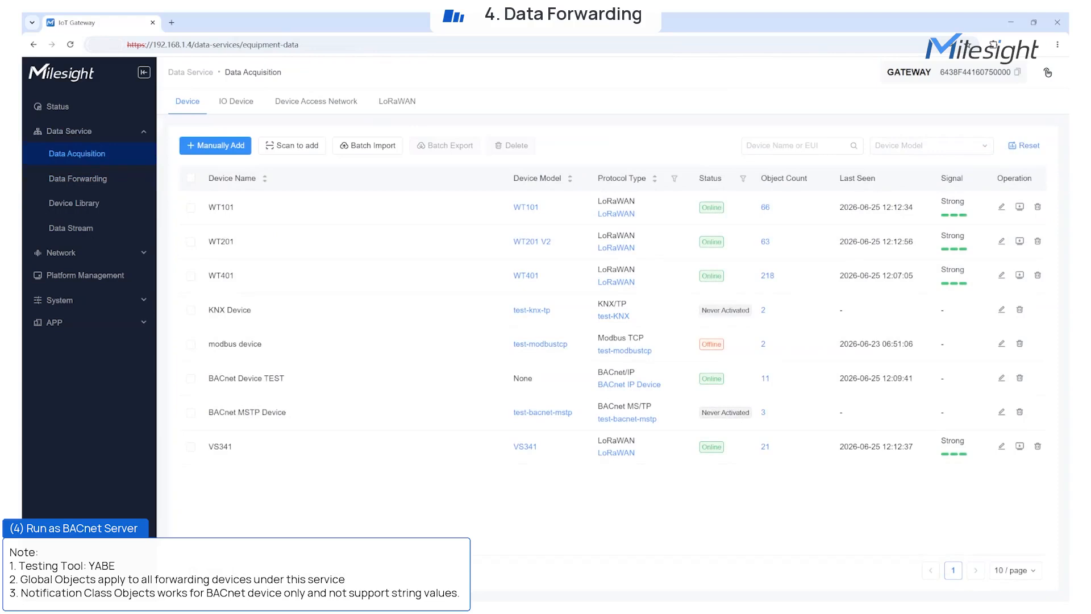
click(1020, 207)
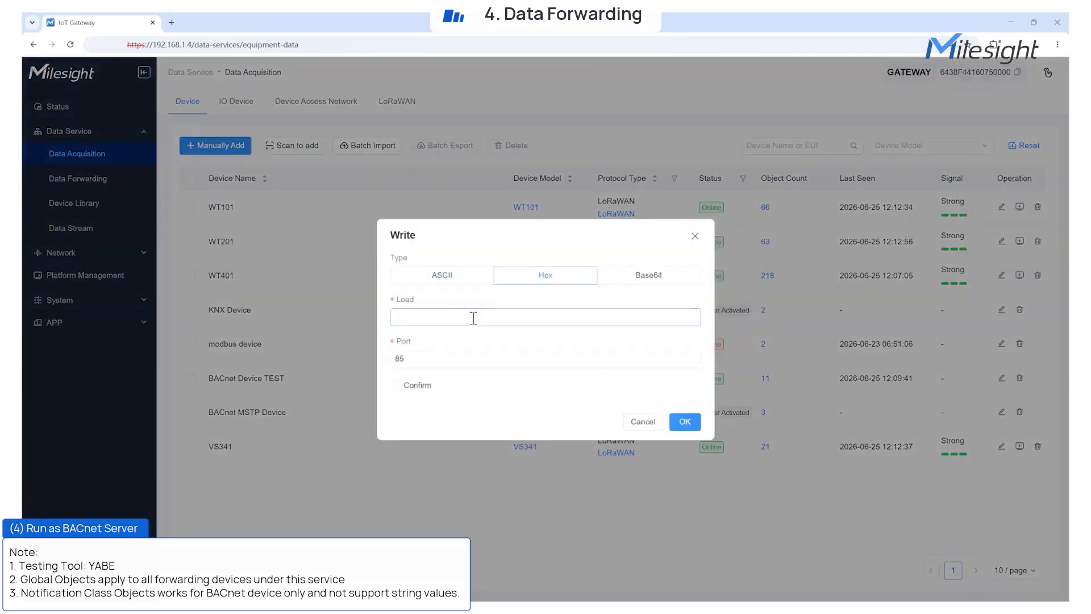
text(ffb414)
click(395, 385)
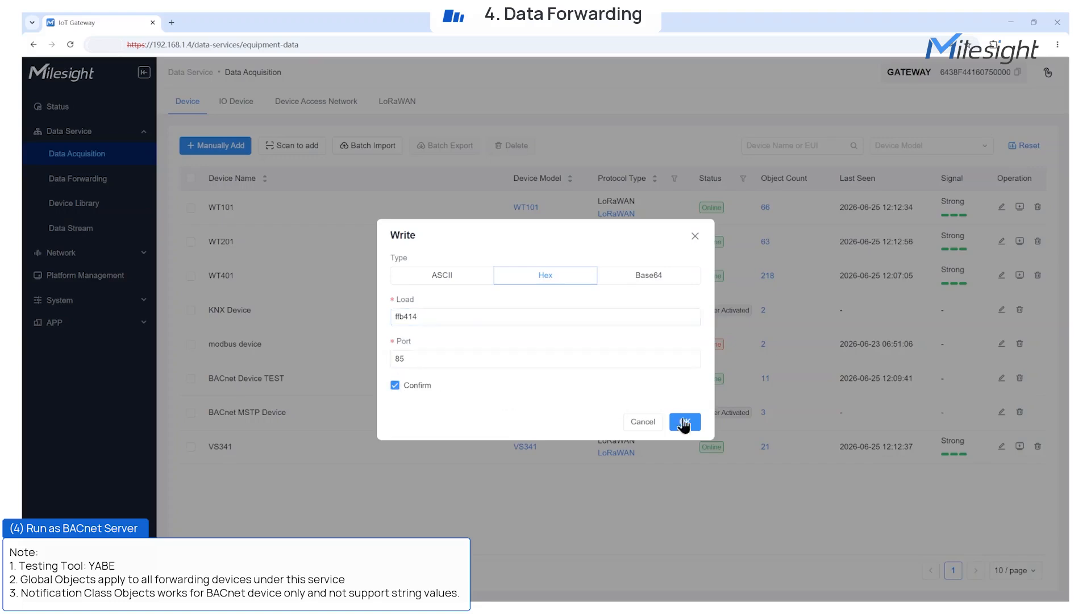
click(685, 421)
Refresh the Data Stream until WT101's ACK appears, then return to Data Forwarding.
click(71, 228)
mouse_move(190, 177)
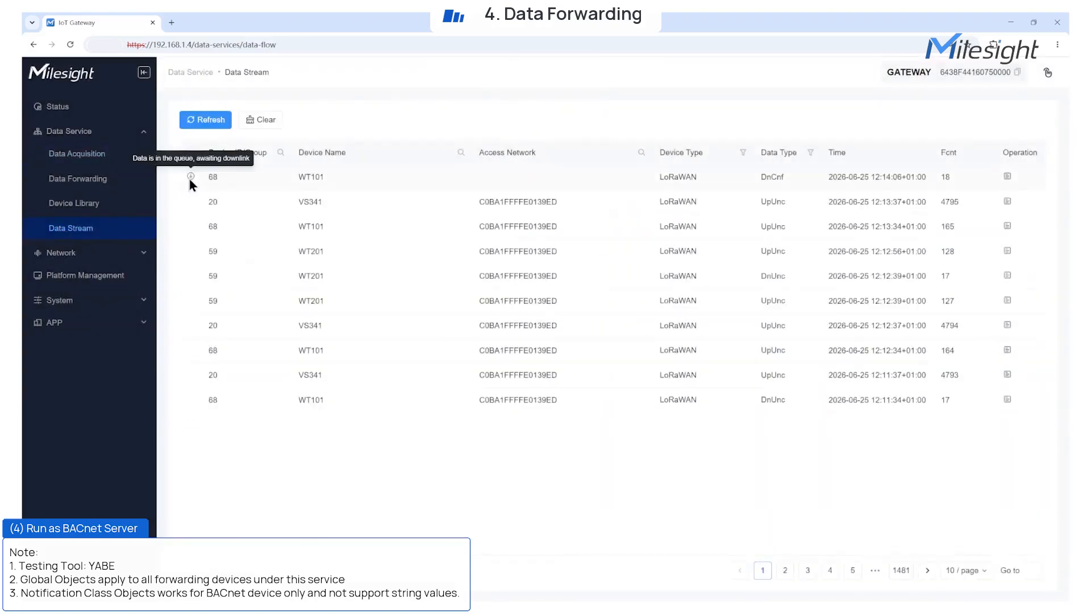
click(212, 126)
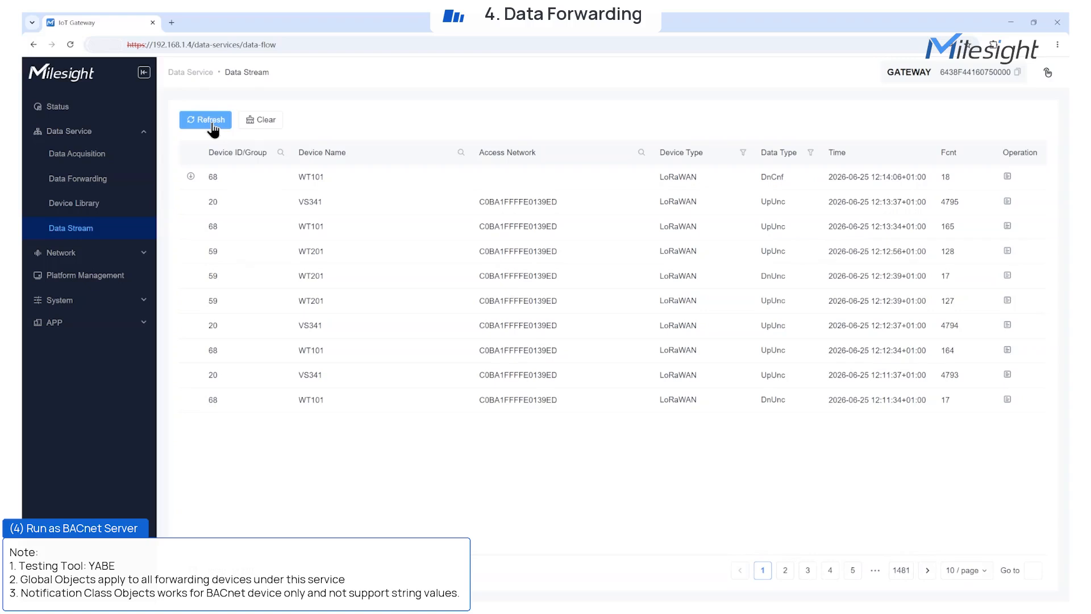
click(212, 127)
click(213, 126)
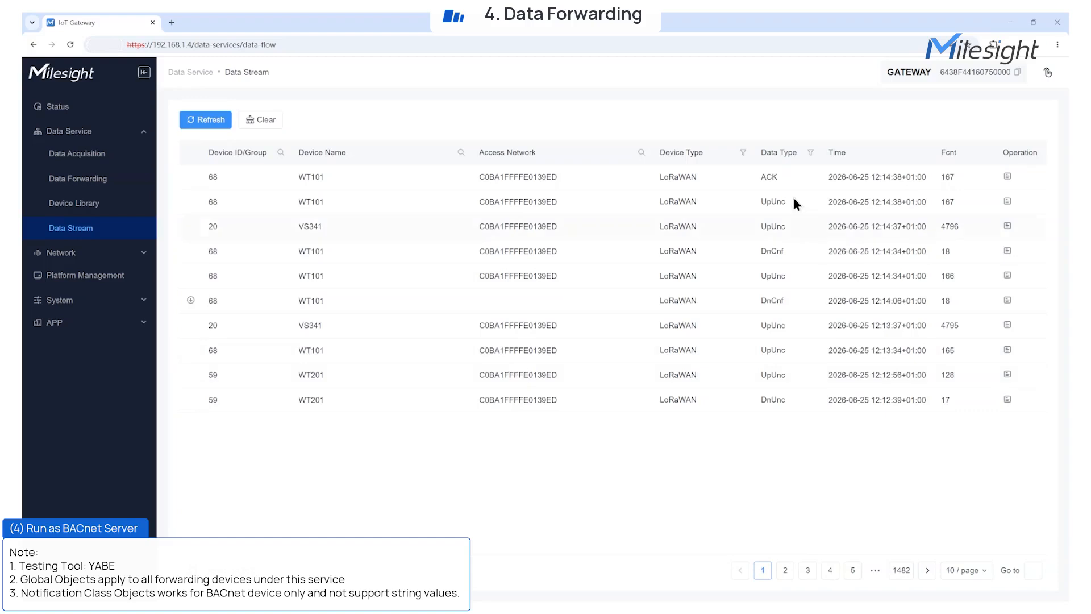
click(104, 182)
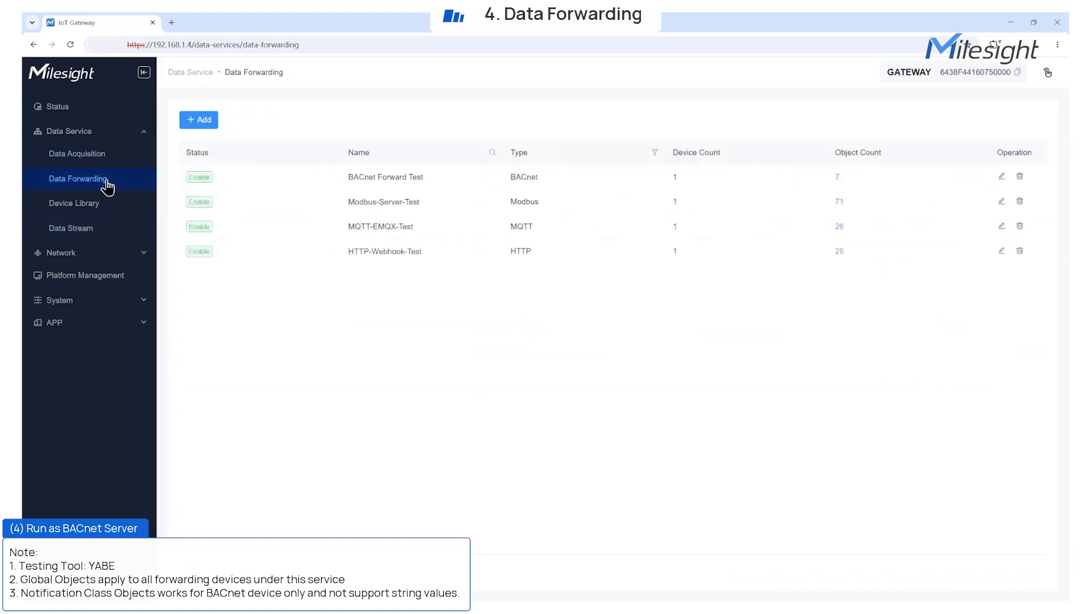
Expand WT101 in BACnet Forward Test and confirm valve_opening reads 20 in YABE.
click(845, 181)
click(191, 230)
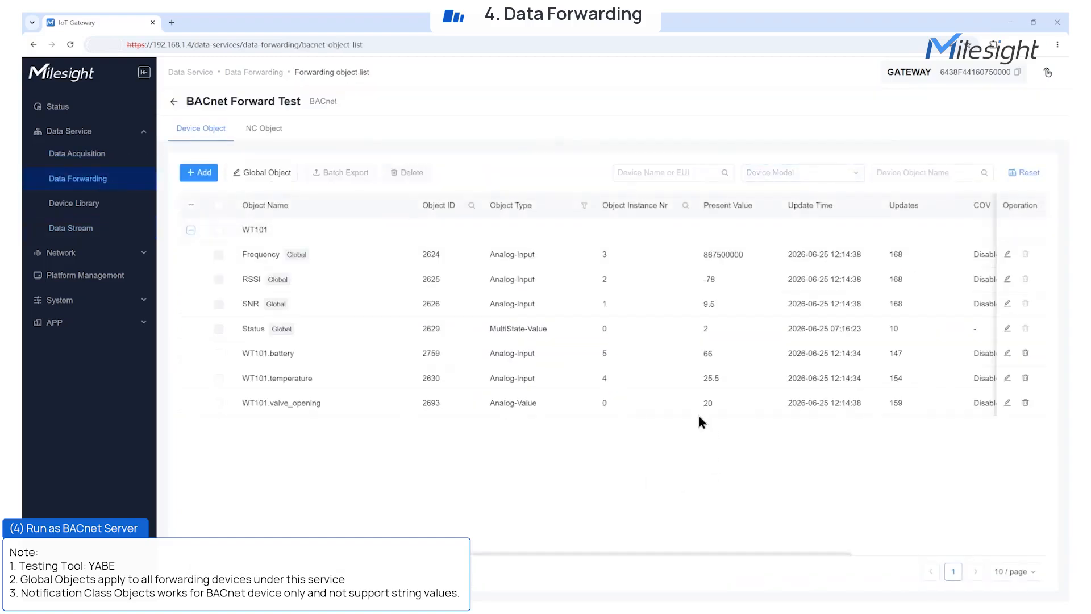
key(alt+Tab)
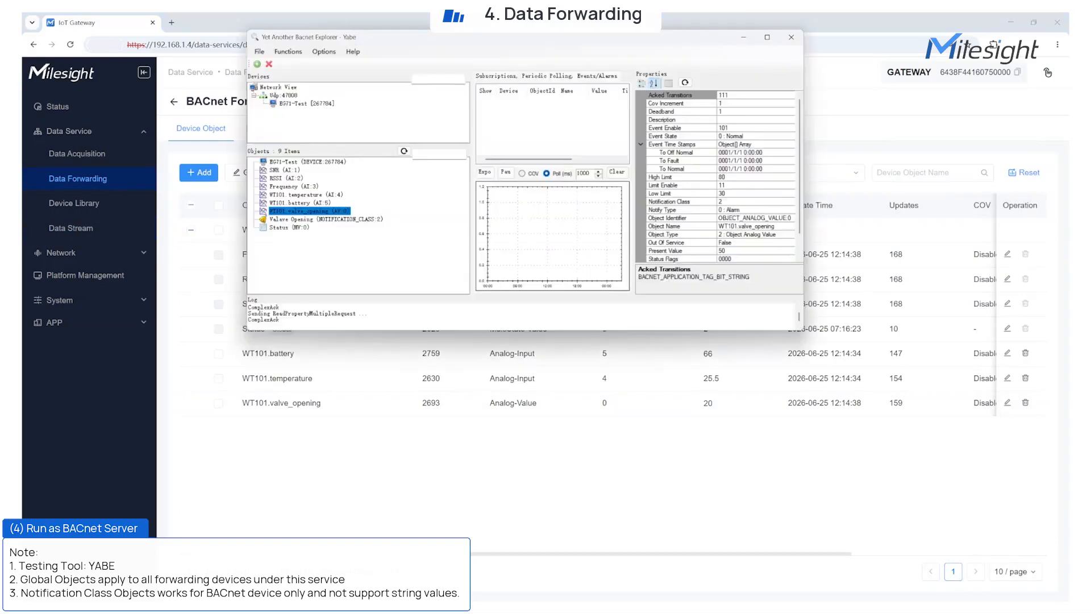
click(323, 218)
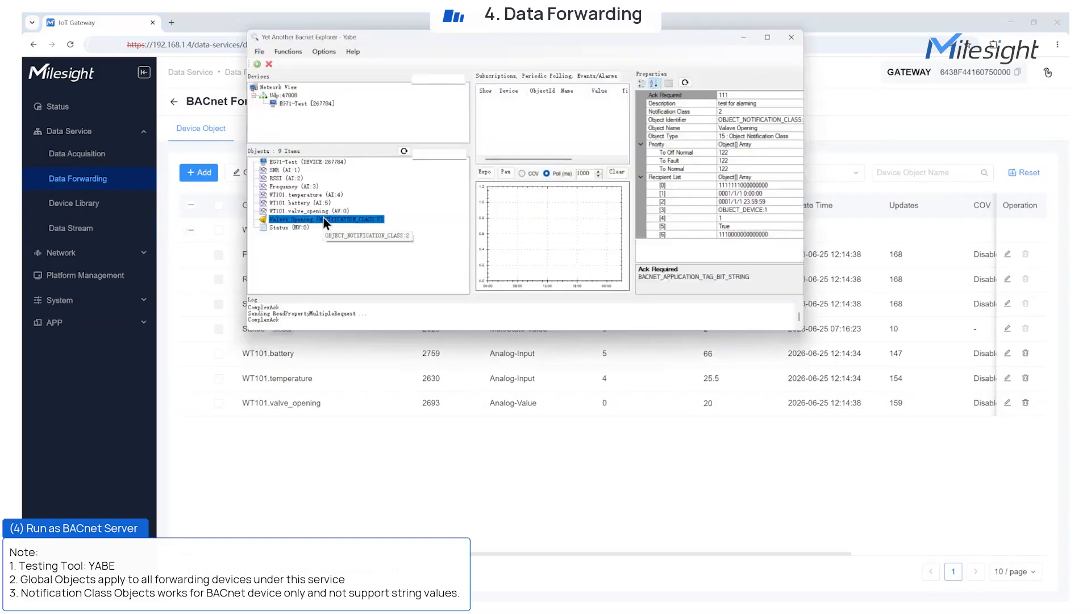
click(340, 211)
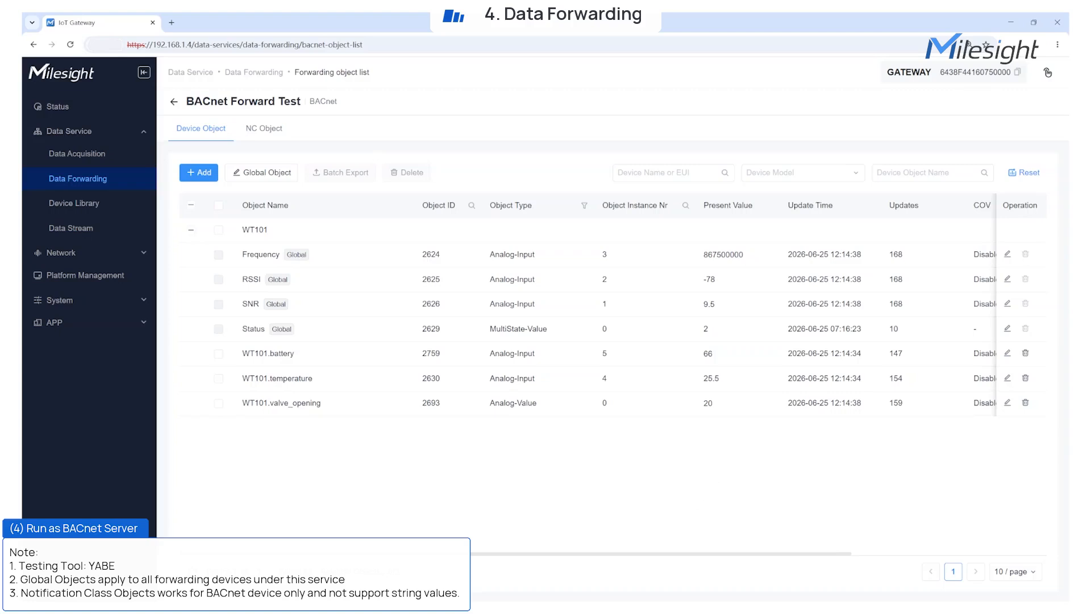
click(174, 102)
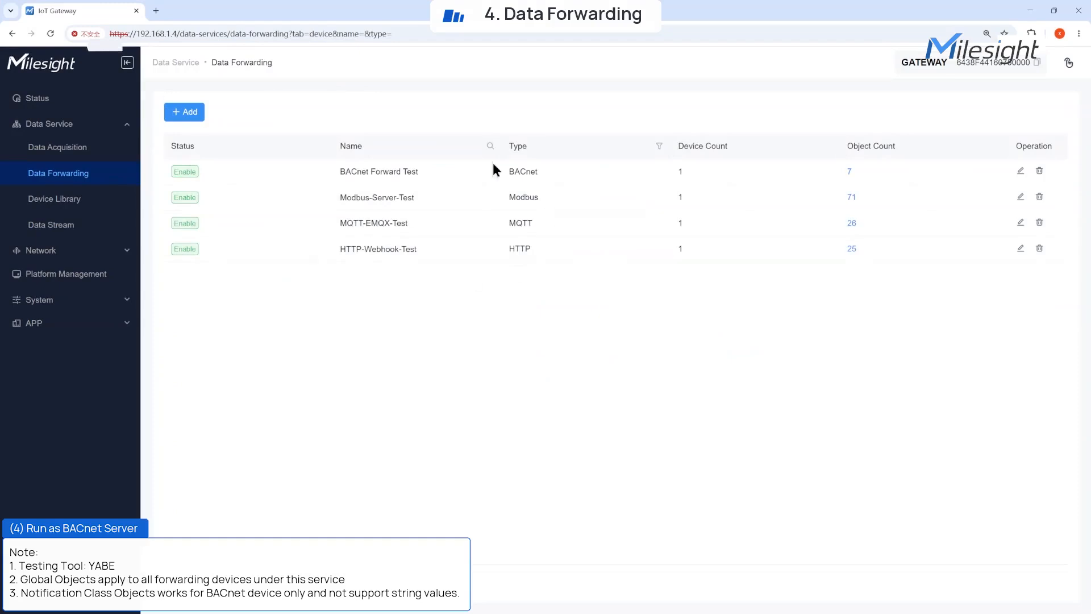